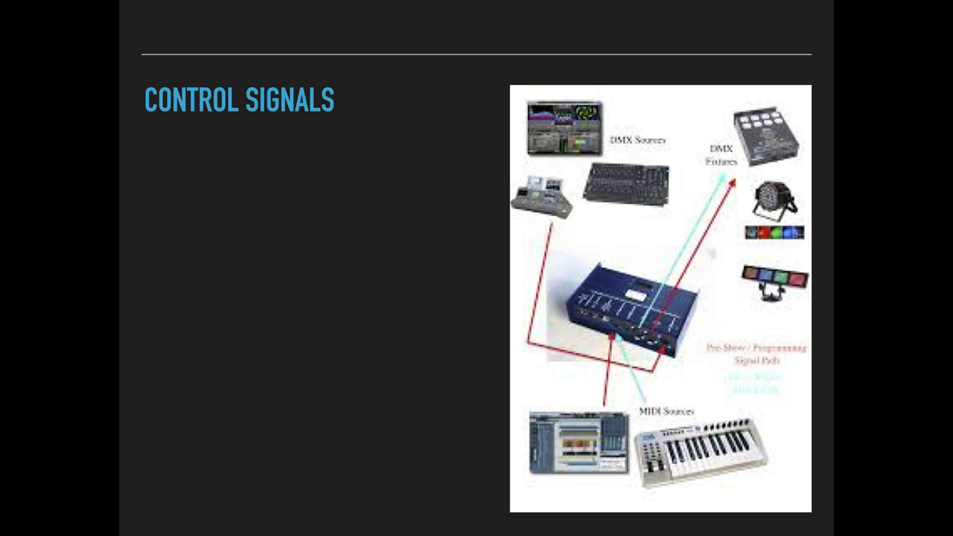
Advance to the SEQUENCING slide showing 'Programmed events triggered at specific times.' beside the step-sequencer grid.
key(Right)
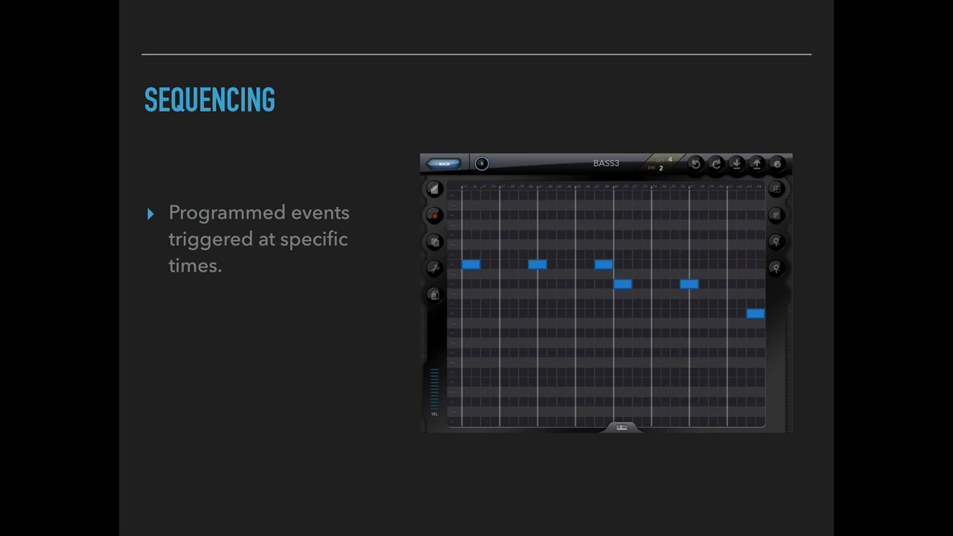
Reveal the second Sequencing point about performing, recording or writing sequences, then move on.
key(Right)
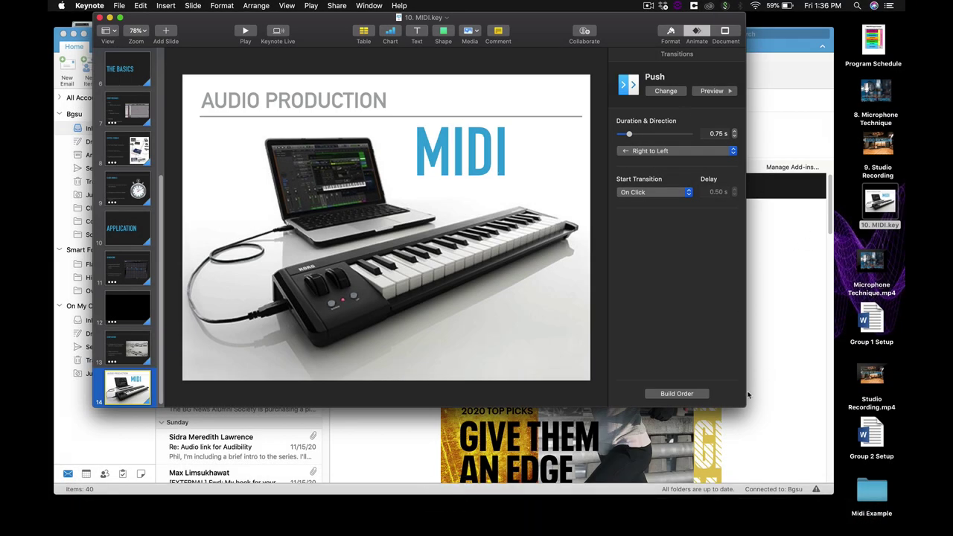
Switch to Pro Tools and create a stereo Instrument Track in Ticks, named Inst 1.
mouse_move(372, 530)
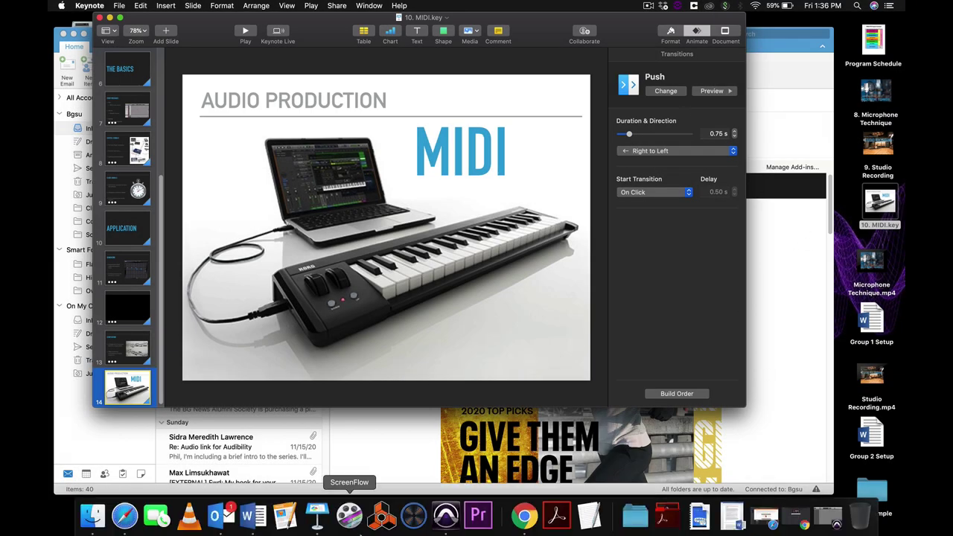
click(445, 515)
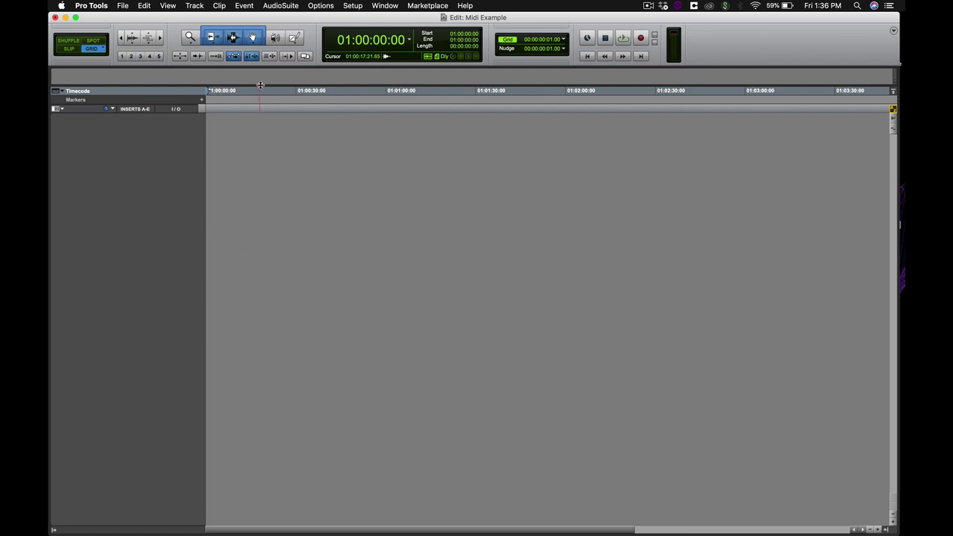
click(194, 5)
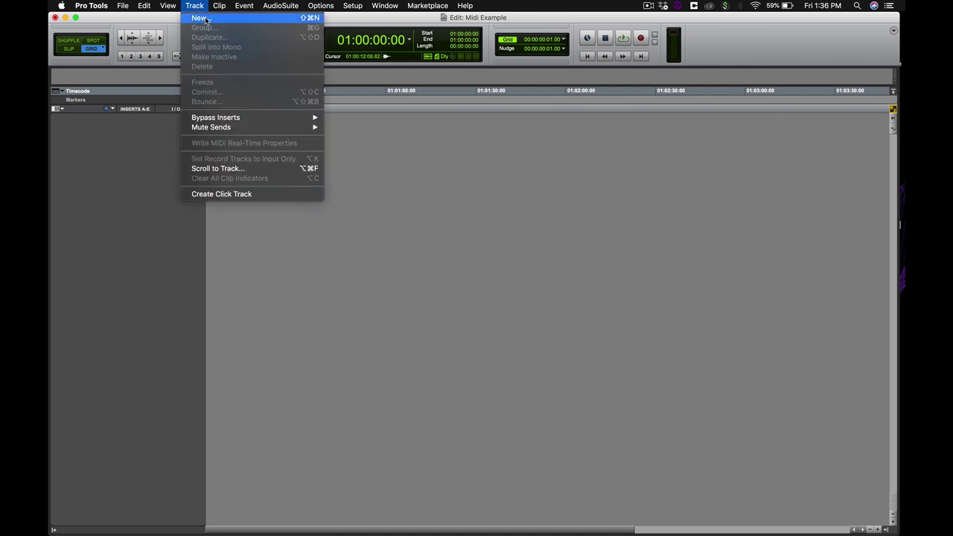
click(207, 20)
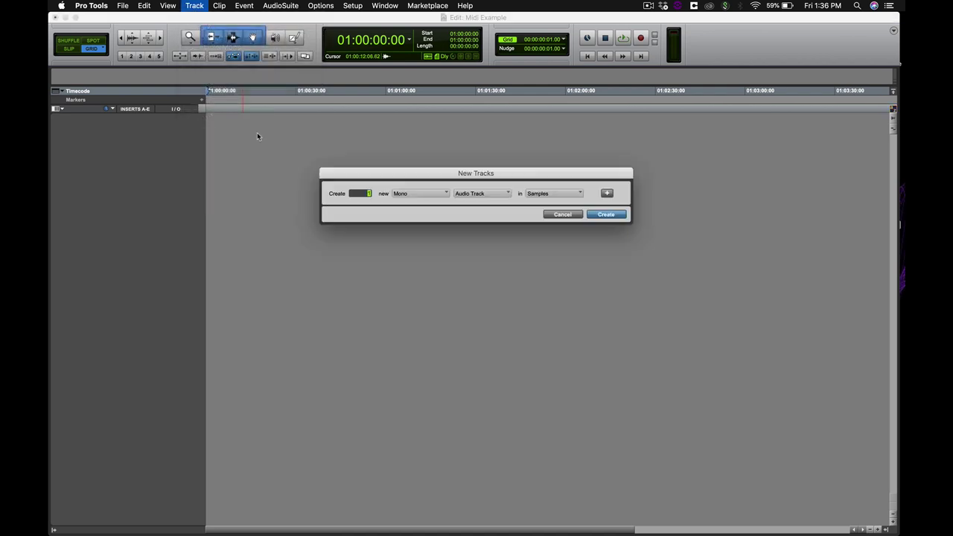
click(430, 194)
click(465, 195)
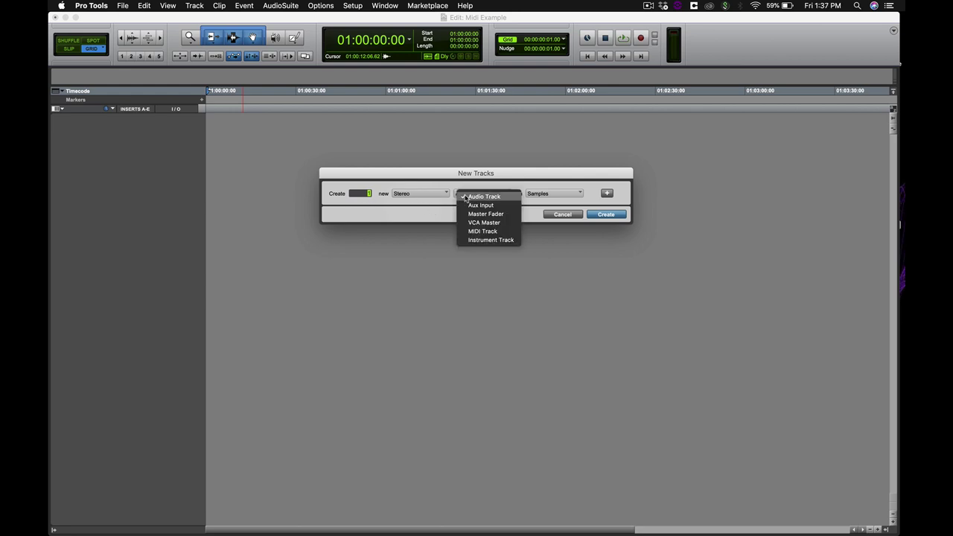
click(485, 239)
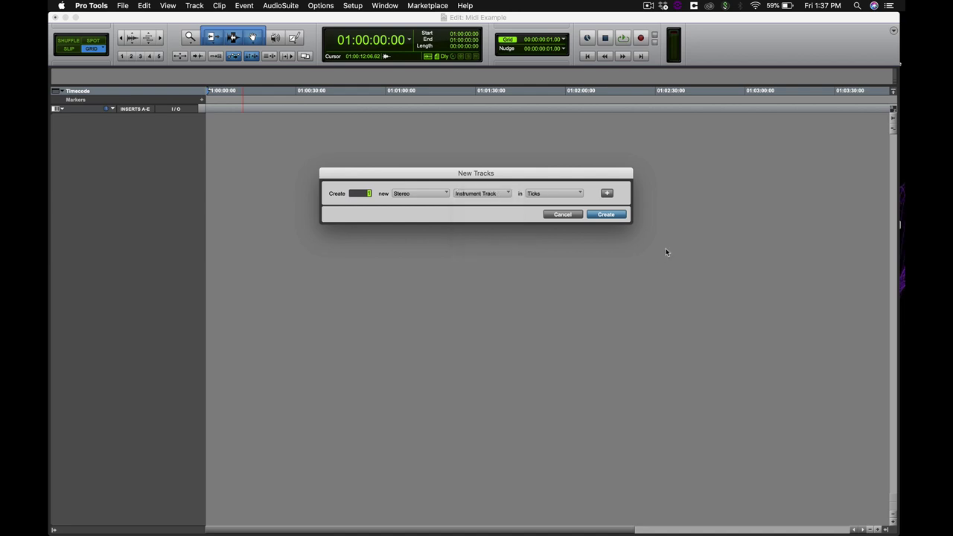
click(604, 214)
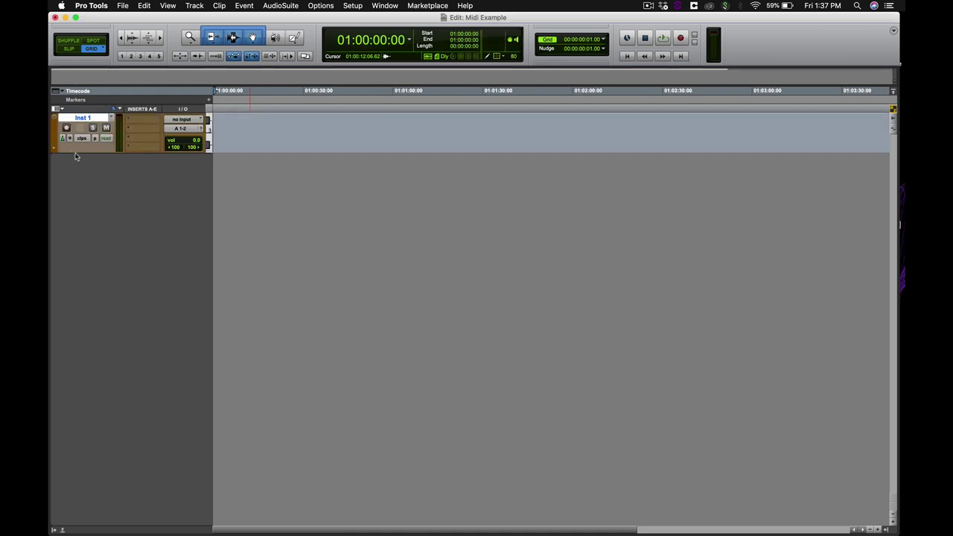
Make Inst 1 taller and browse insert A's plug-in menu to Instrument > Mini Grand.
drag(74, 155, 74, 254)
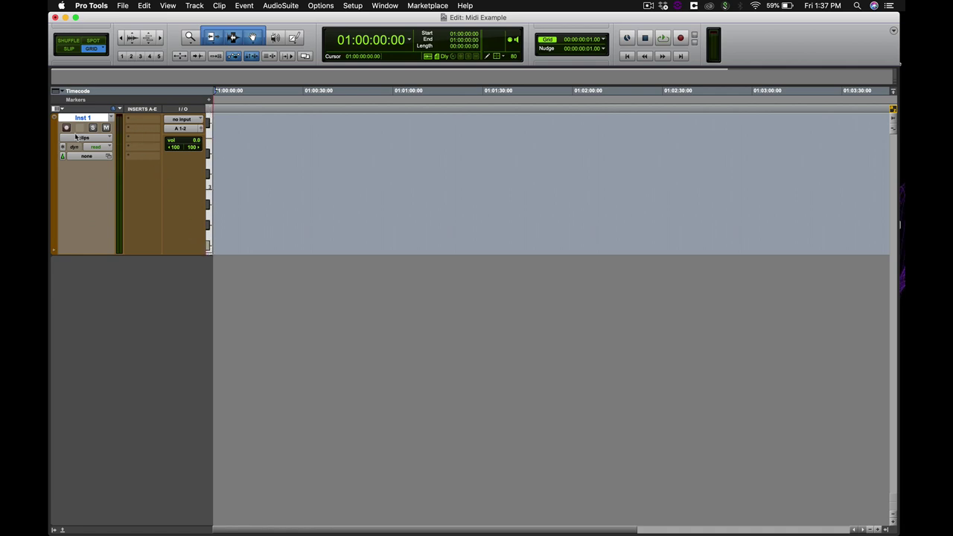
click(142, 121)
mouse_move(166, 166)
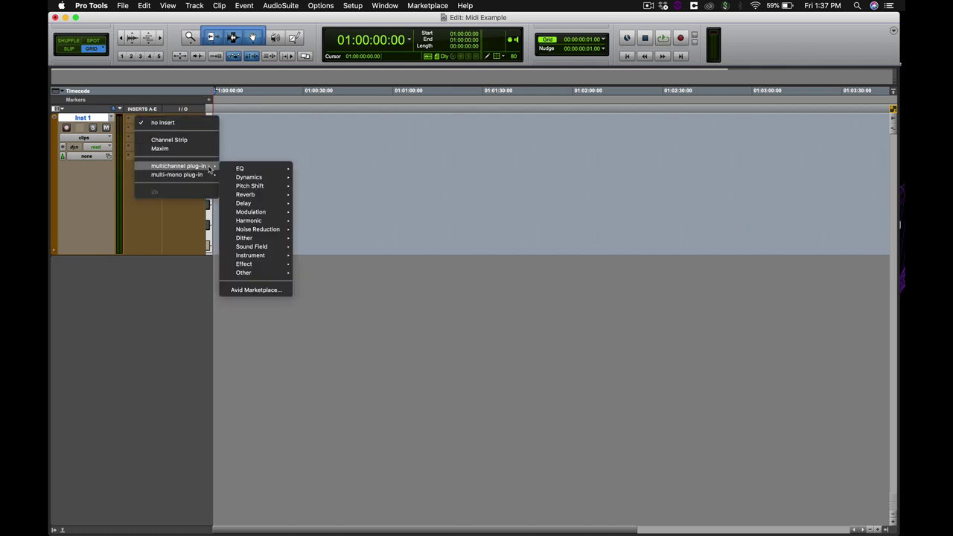
mouse_move(271, 255)
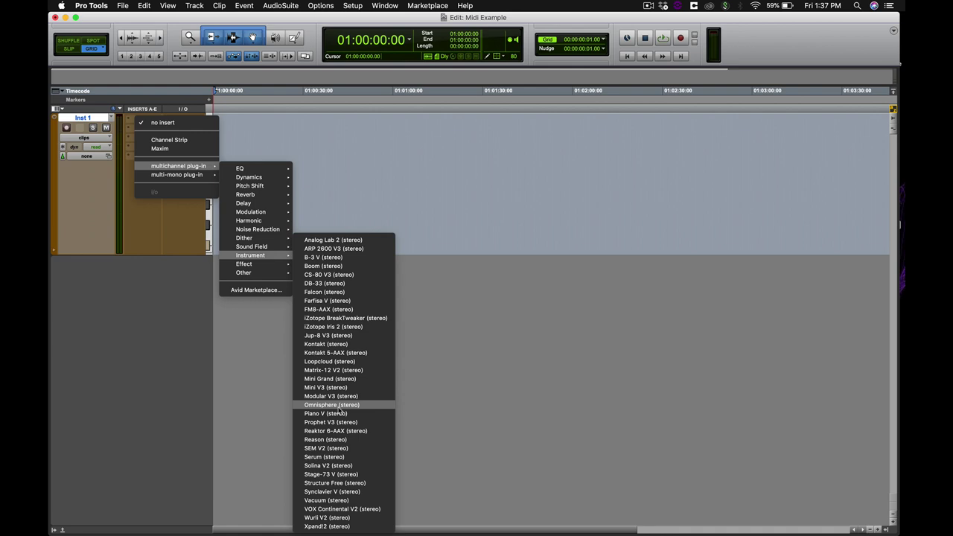
Load Mini Grand (stereo) on insert A, reposition its window, and record-arm Inst 1.
click(332, 379)
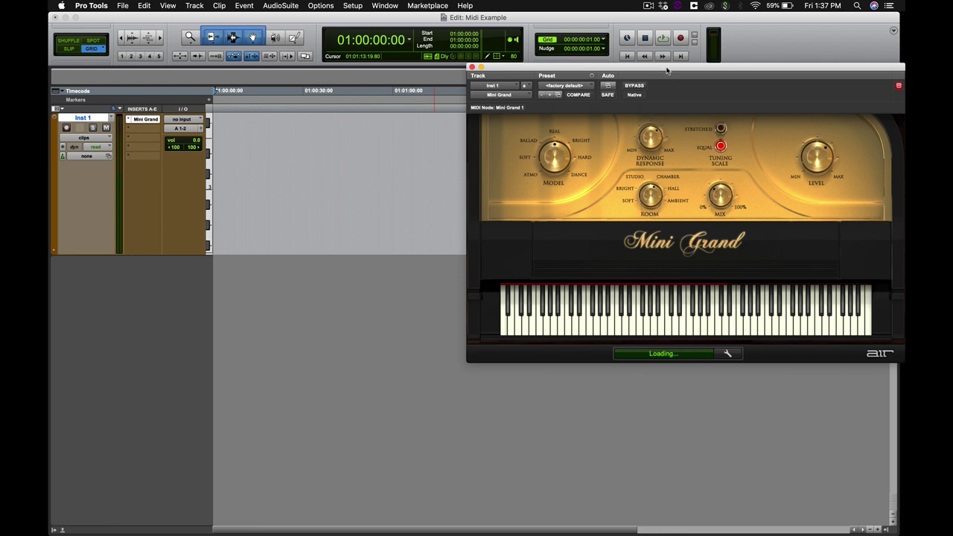
drag(668, 71, 469, 113)
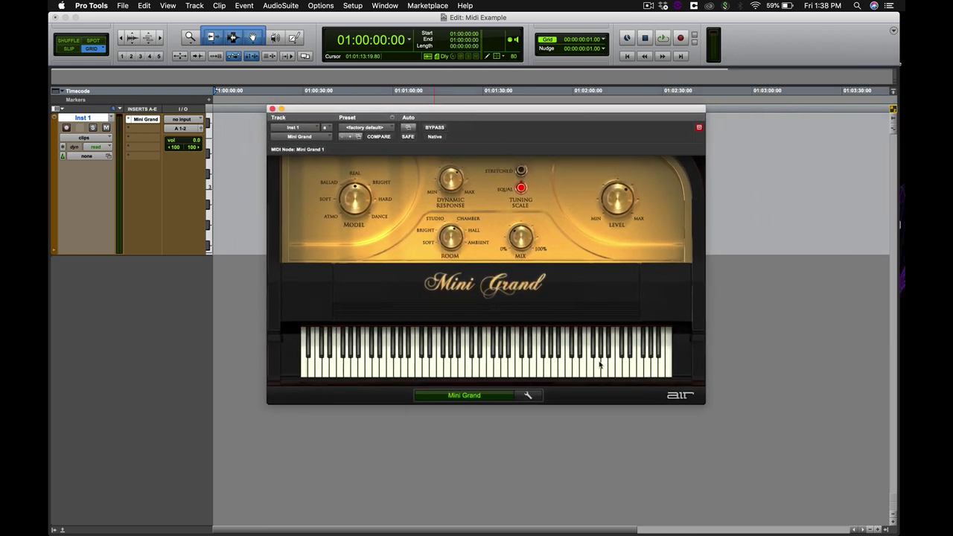
click(65, 128)
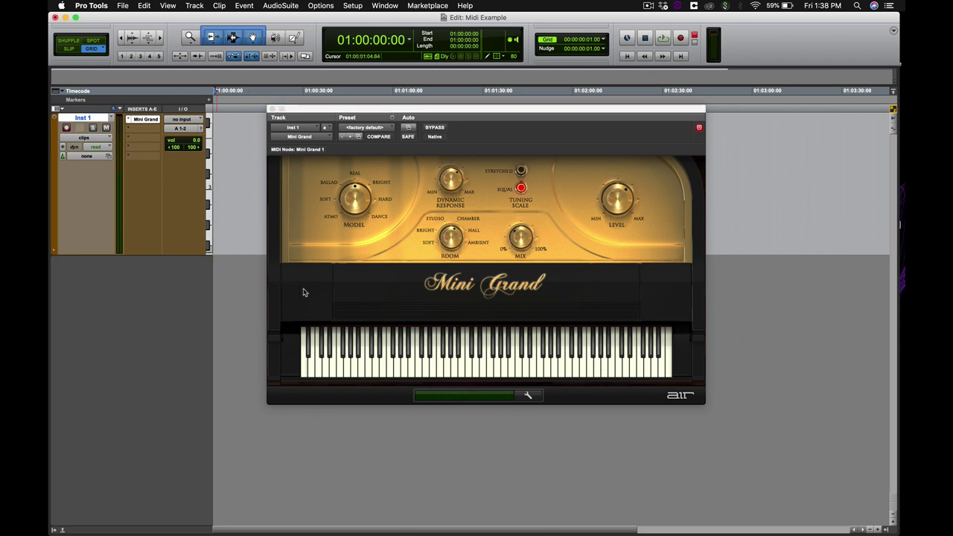
Audition the Mini Grand by playing several piano keys, then close its window.
click(408, 365)
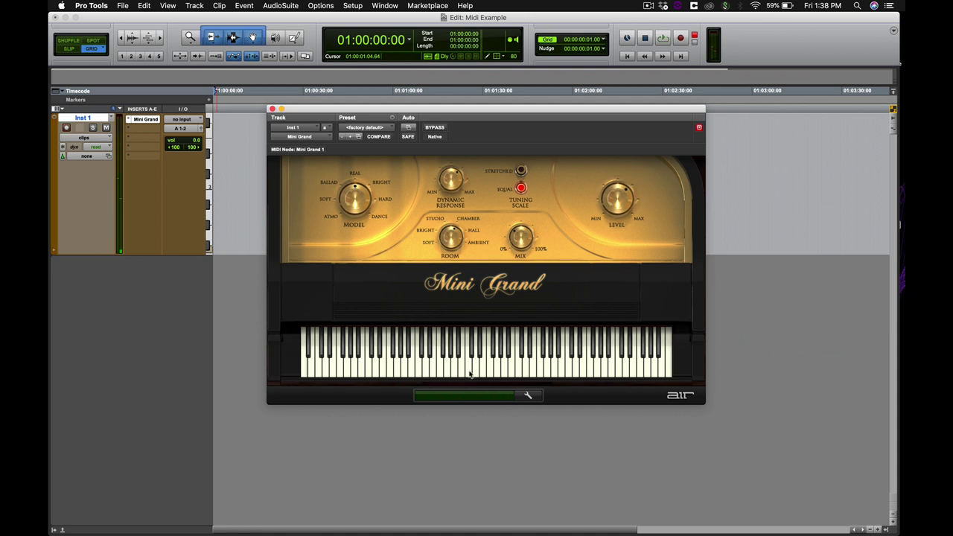
click(509, 365)
click(533, 365)
click(581, 365)
click(425, 365)
click(363, 366)
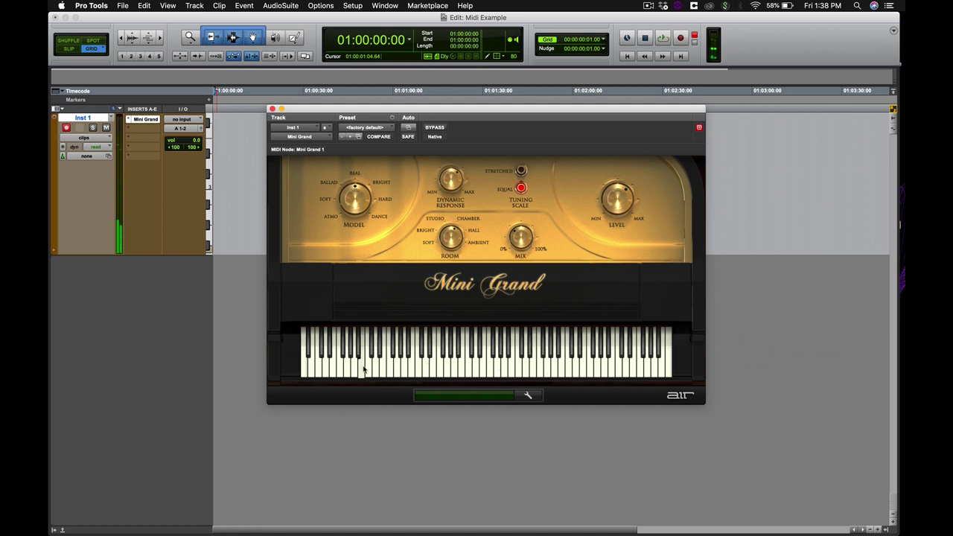
click(325, 367)
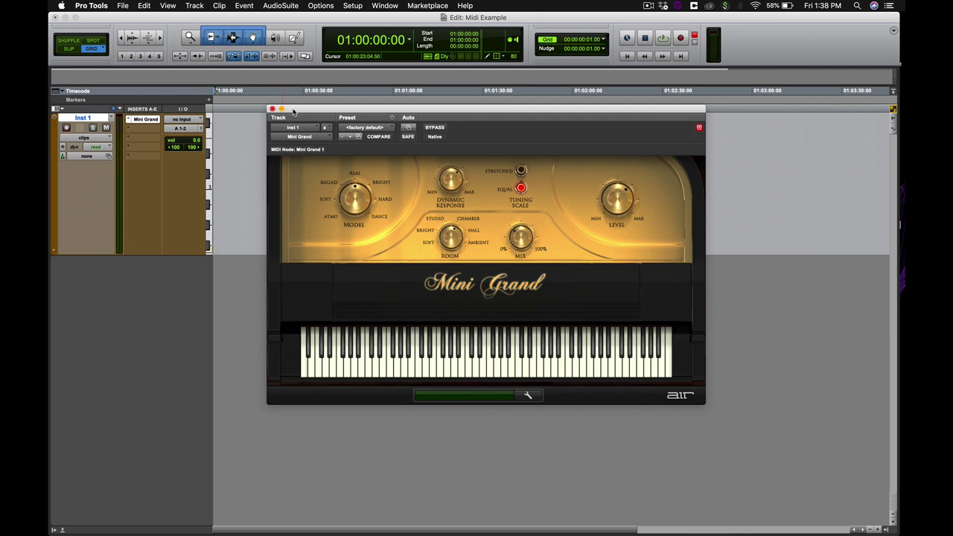
drag(352, 110, 318, 162)
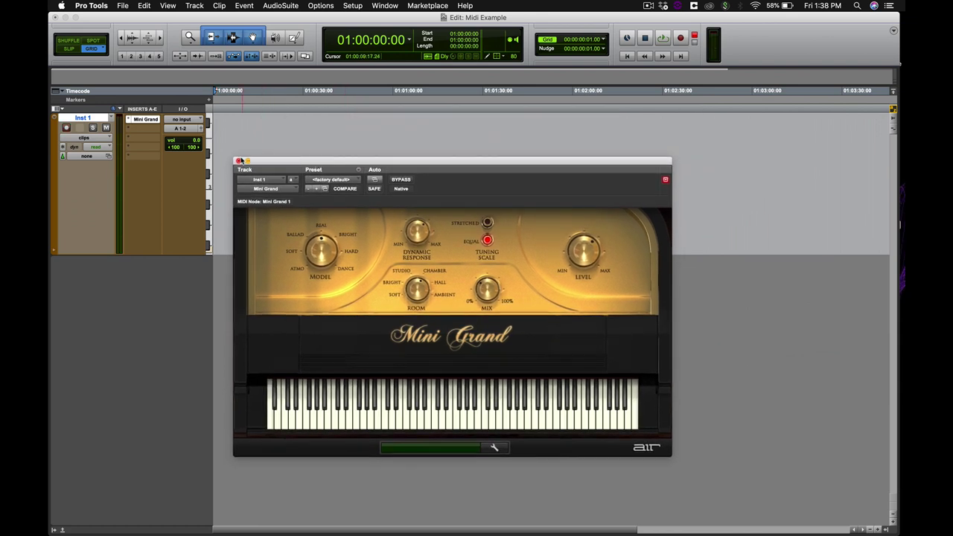
click(238, 161)
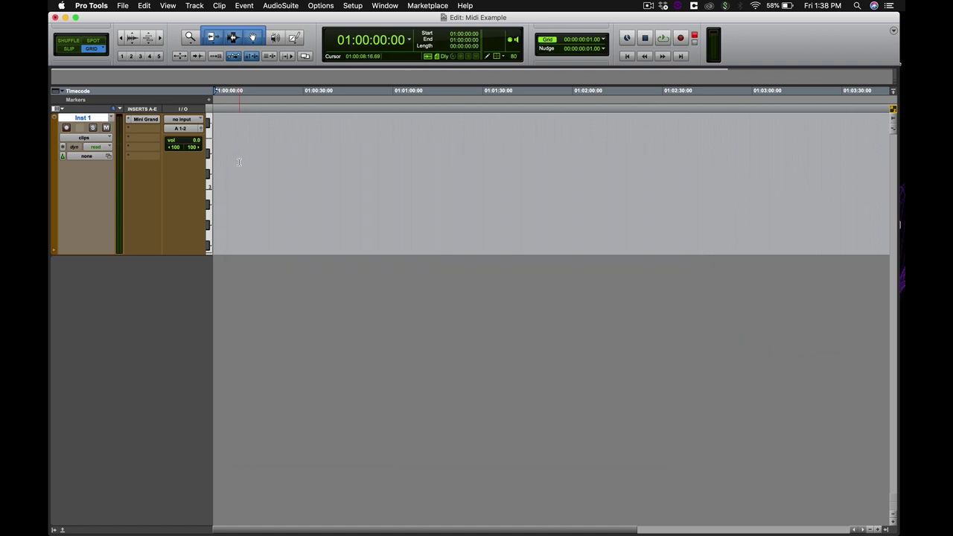
Record a roughly 20-second MIDI melody as clip Inst 1-01 and zoom in on it.
click(680, 38)
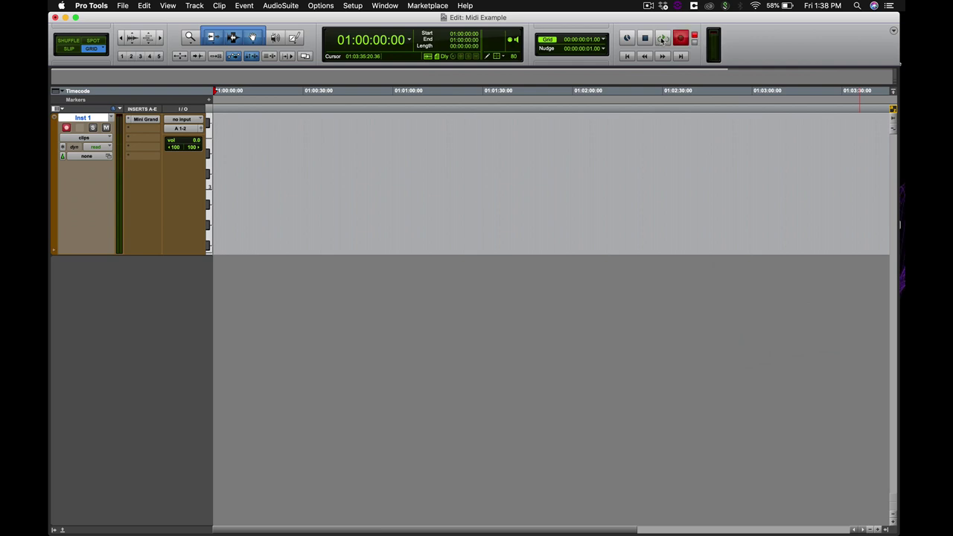
click(661, 40)
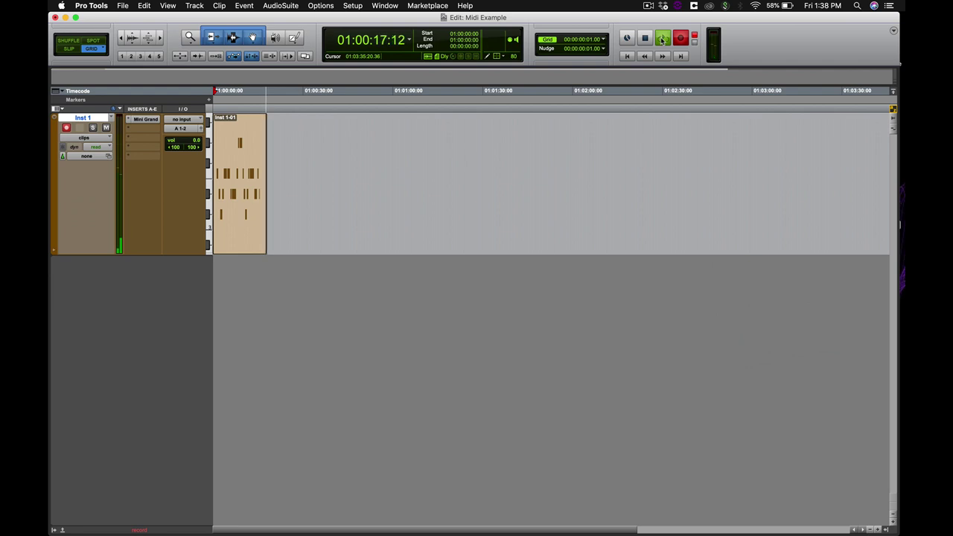
click(661, 40)
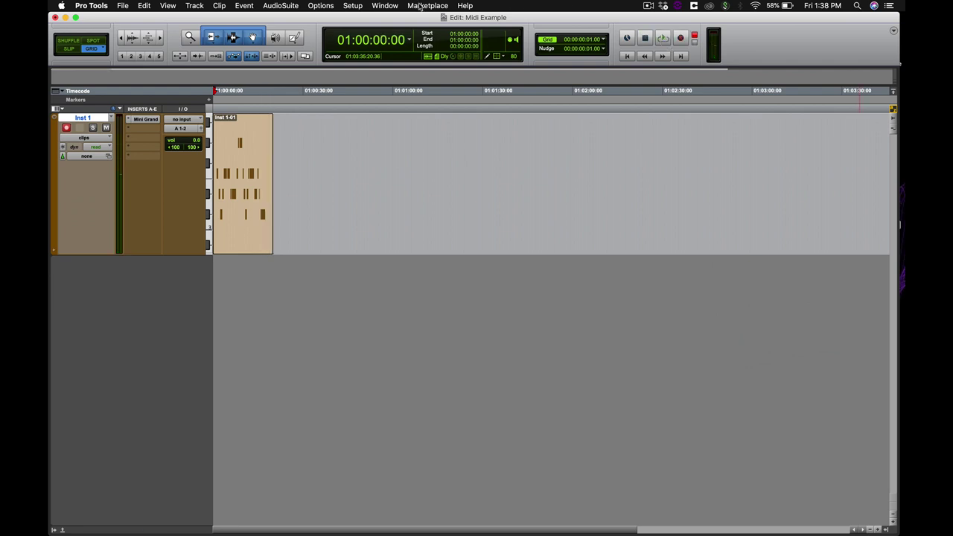
key(super+bracketright)
key(super+bracketright)
key(super+bracketright)
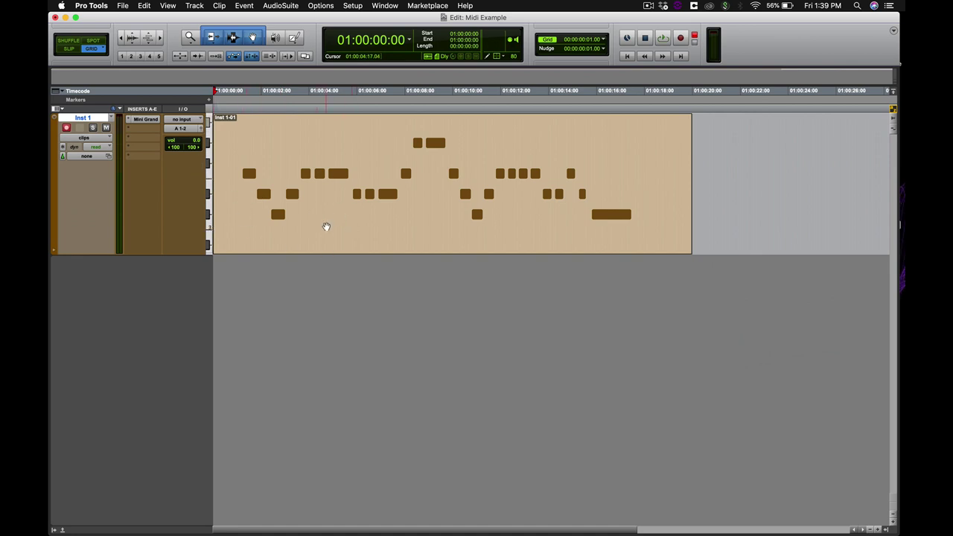
Open clip Inst 1-01 in an enlarged MIDI Editor and play back the melody.
click(325, 227)
double_click(325, 227)
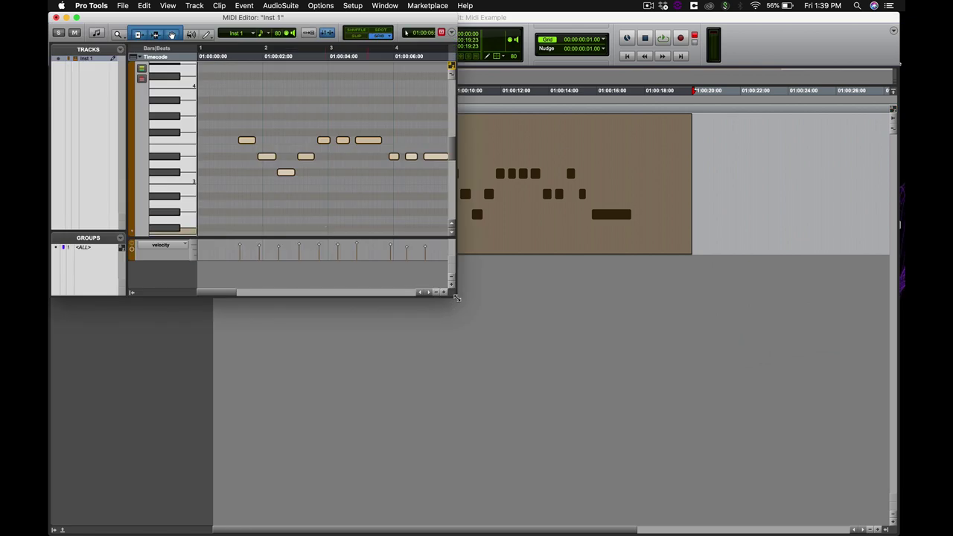
drag(457, 298, 870, 441)
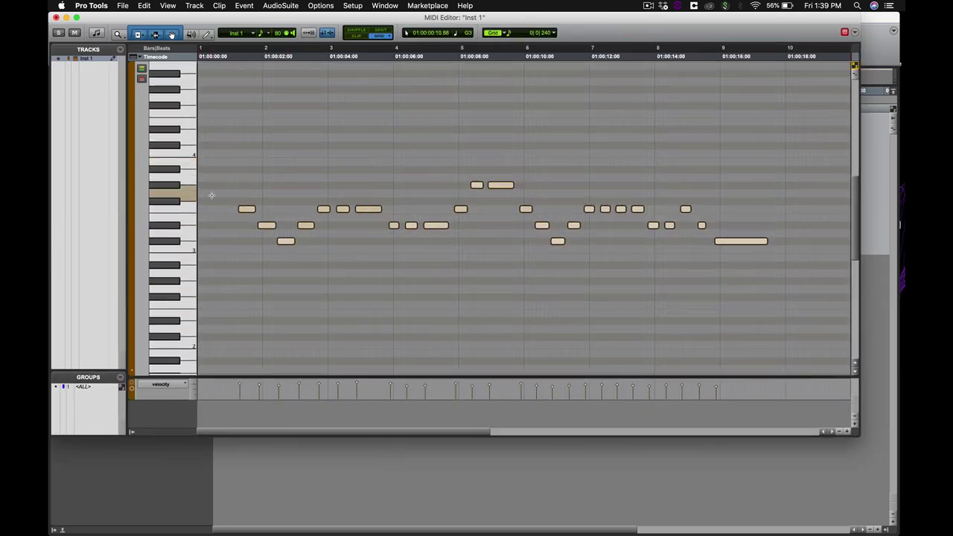
click(233, 60)
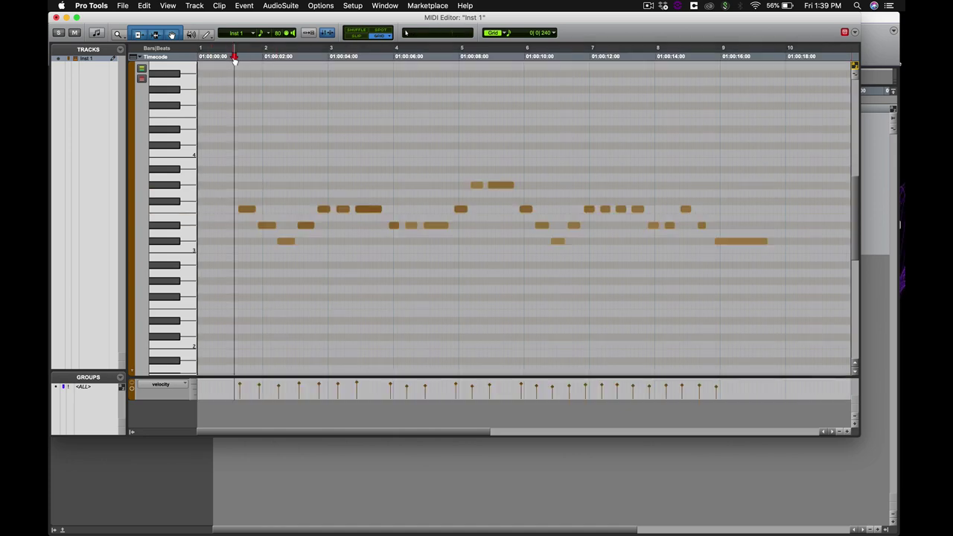
key(space)
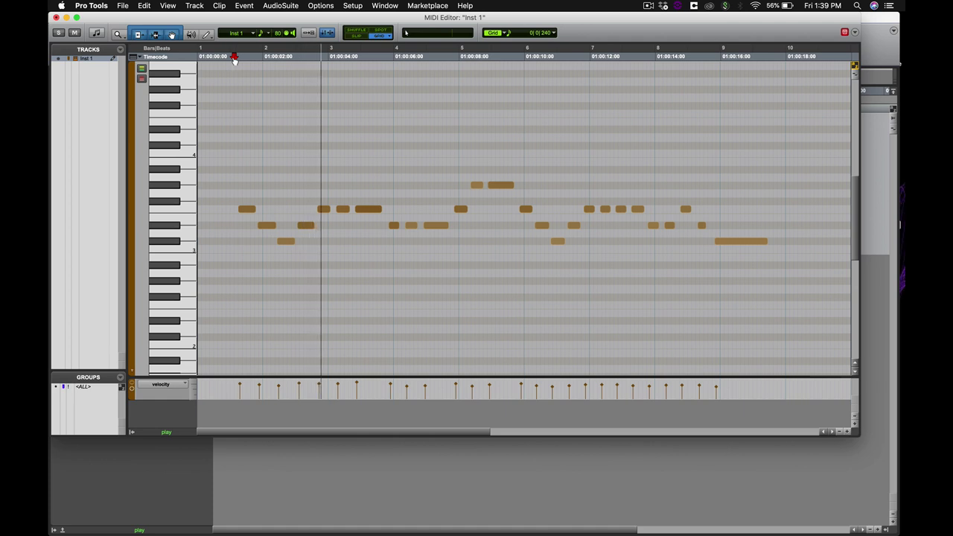
key(space)
Shorten the long final note near bar 9, replaying from bars 8 and 7 to check.
click(652, 52)
key(space)
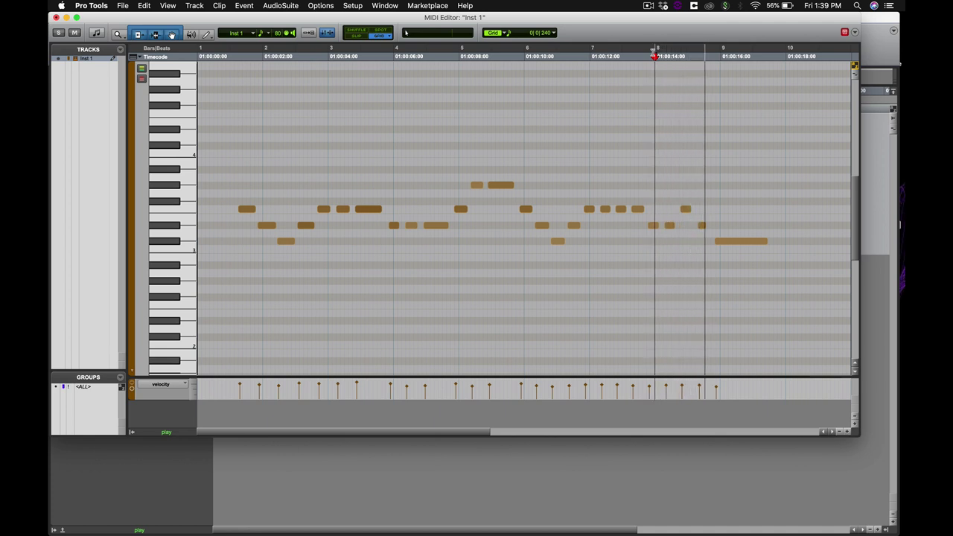
key(space)
click(750, 244)
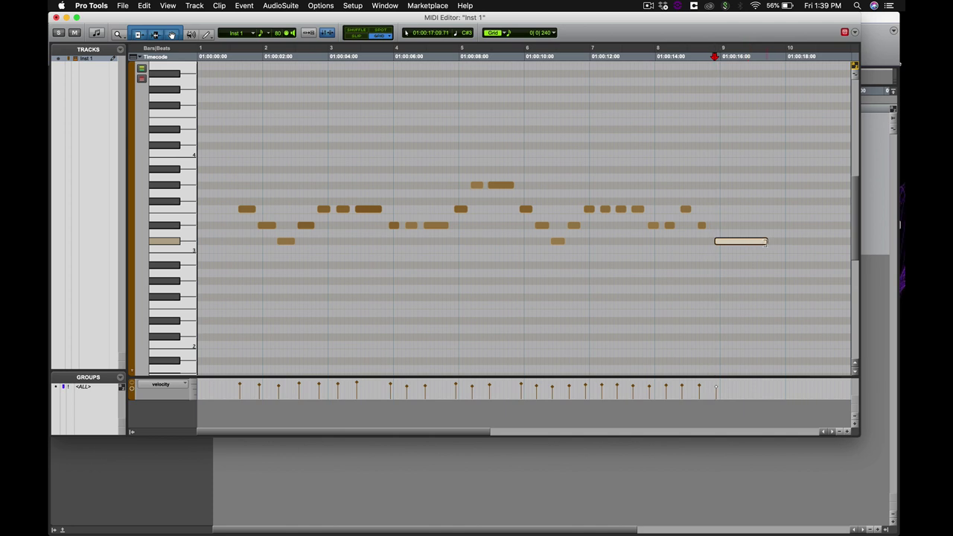
drag(765, 242, 742, 243)
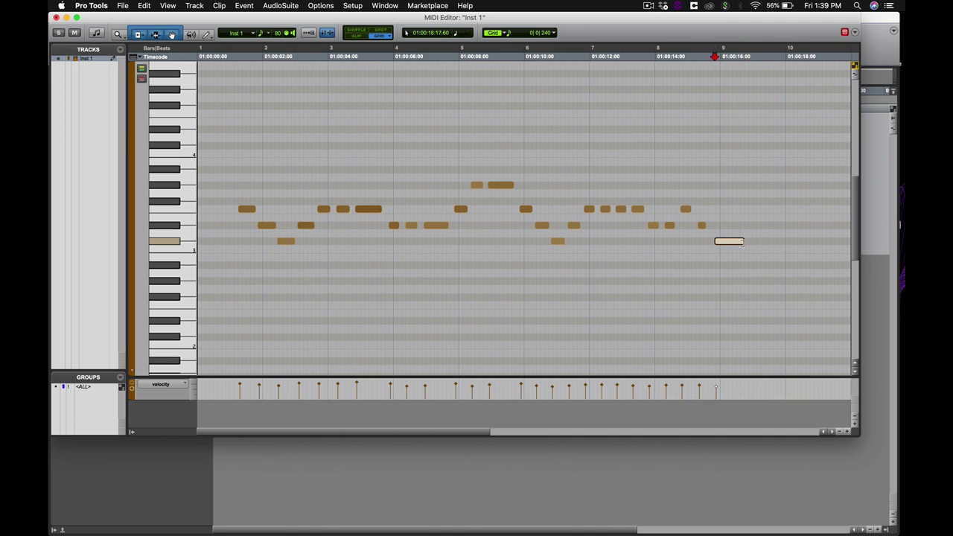
click(649, 47)
key(space)
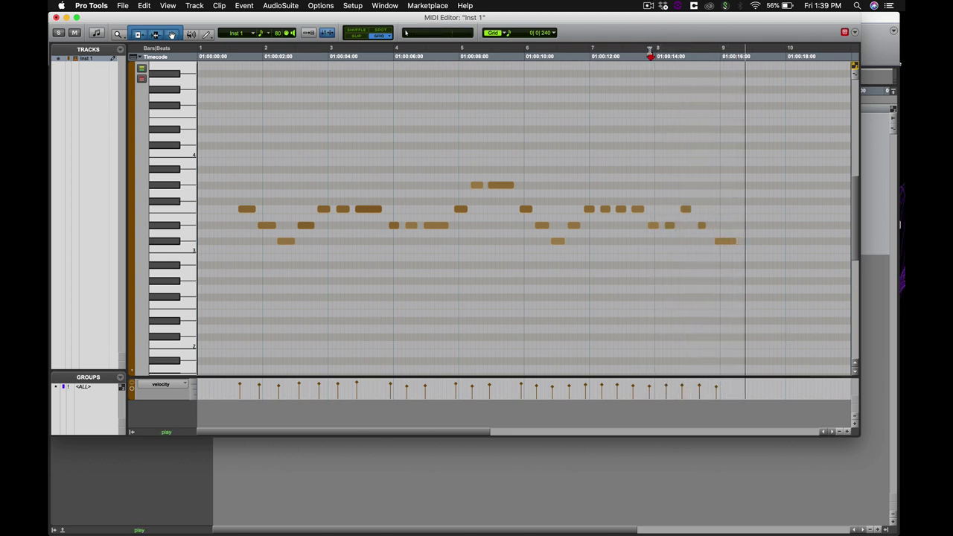
key(space)
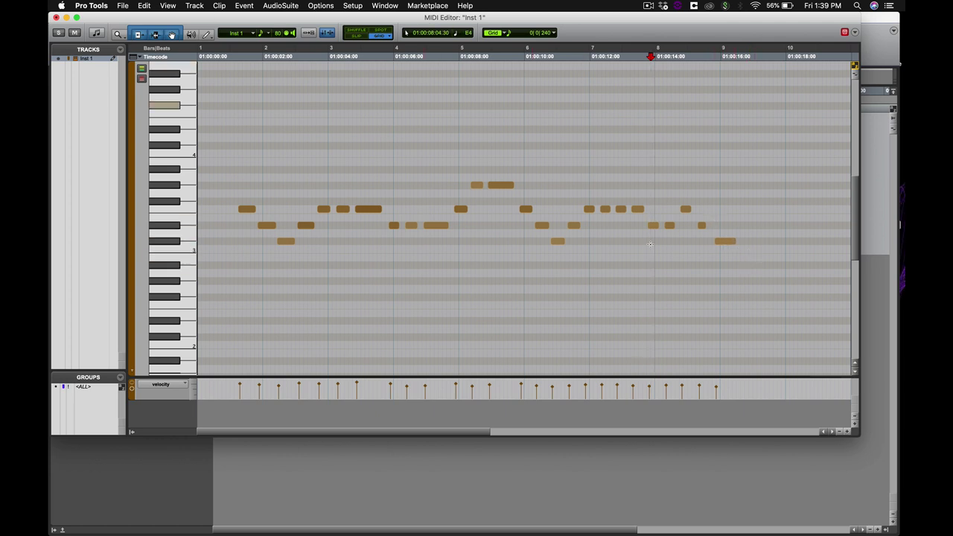
click(725, 243)
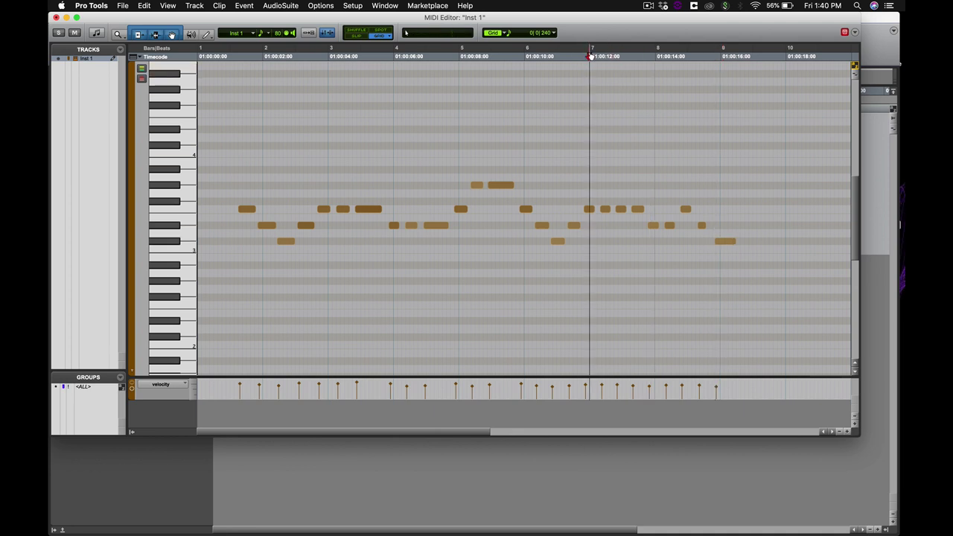
key(space)
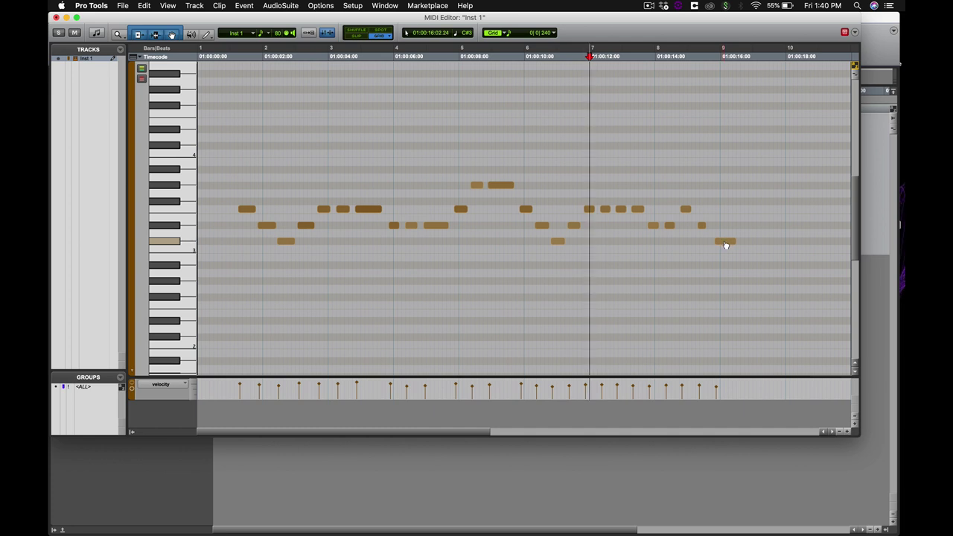
Option-drag two lower copies of the last note to bars 9 and 10 and play from bar 8.
drag(726, 246, 751, 283)
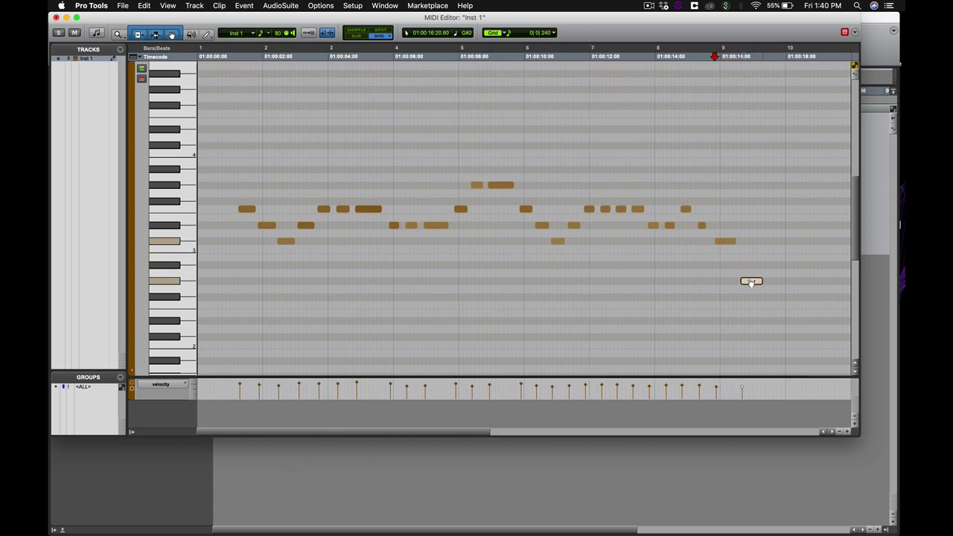
drag(751, 282, 749, 291)
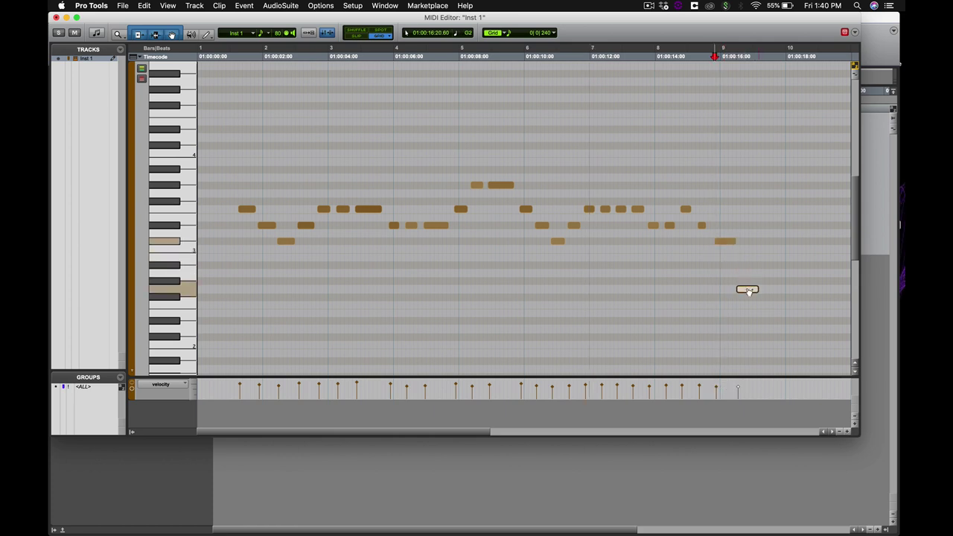
click(748, 291)
drag(753, 299, 786, 347)
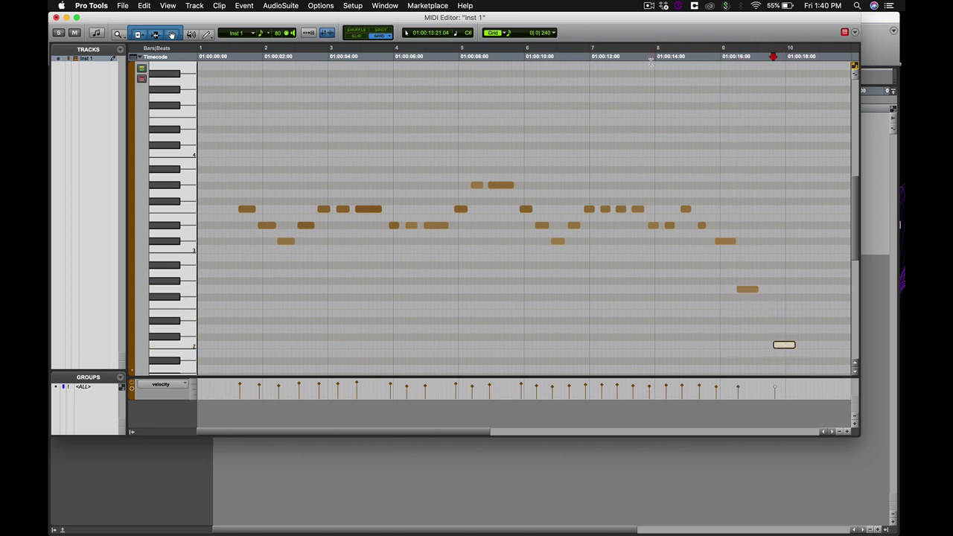
click(651, 59)
key(space)
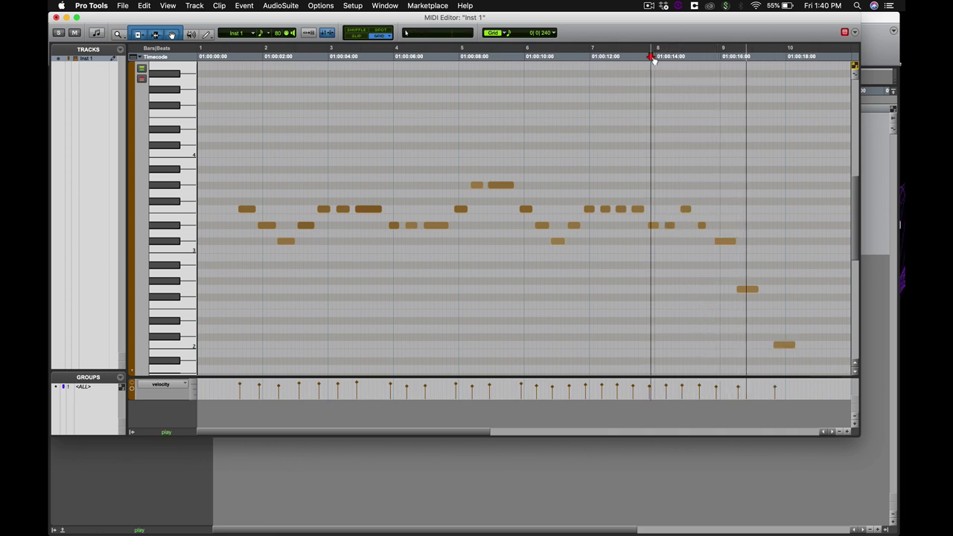
key(space)
Adjust the pitches of the two added notes, raising the final one, and replay from bar 7.
click(751, 293)
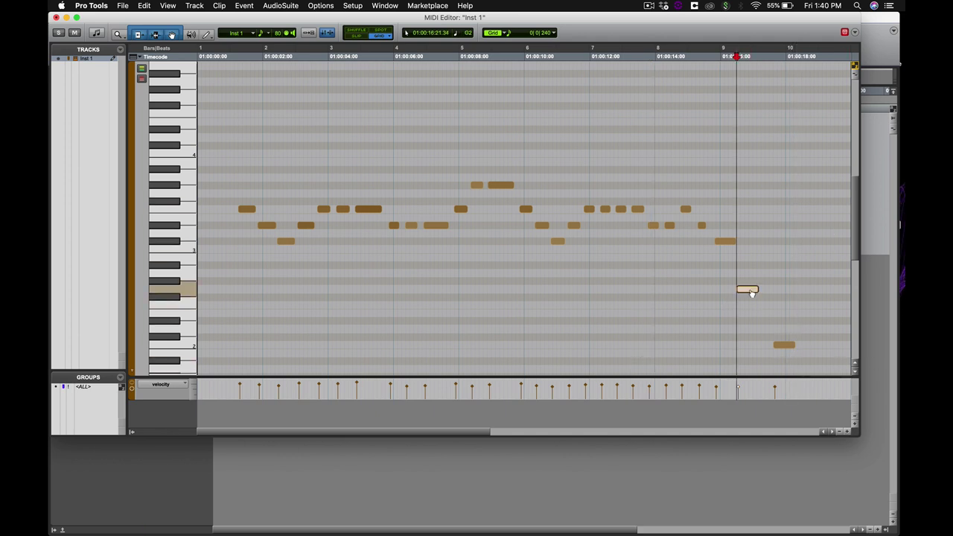
click(652, 52)
key(space)
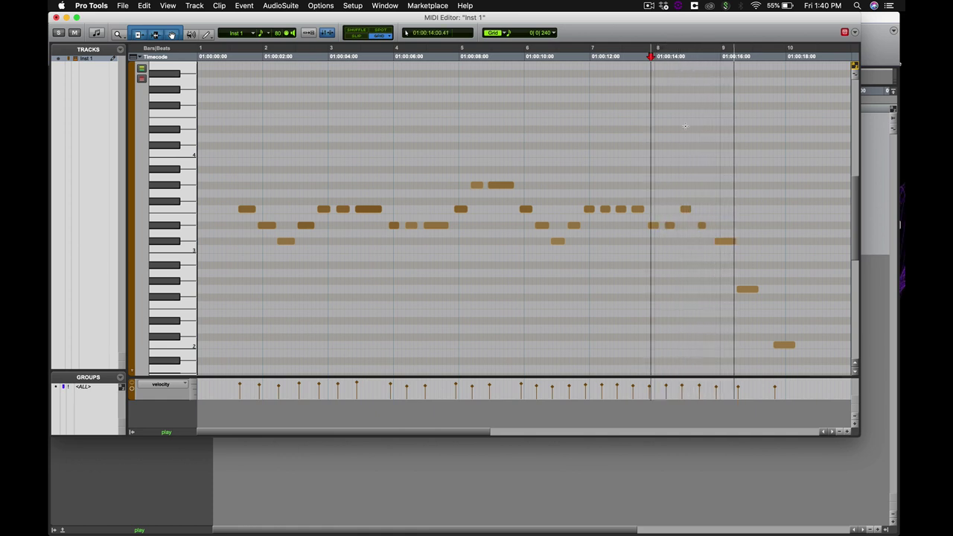
key(space)
click(746, 290)
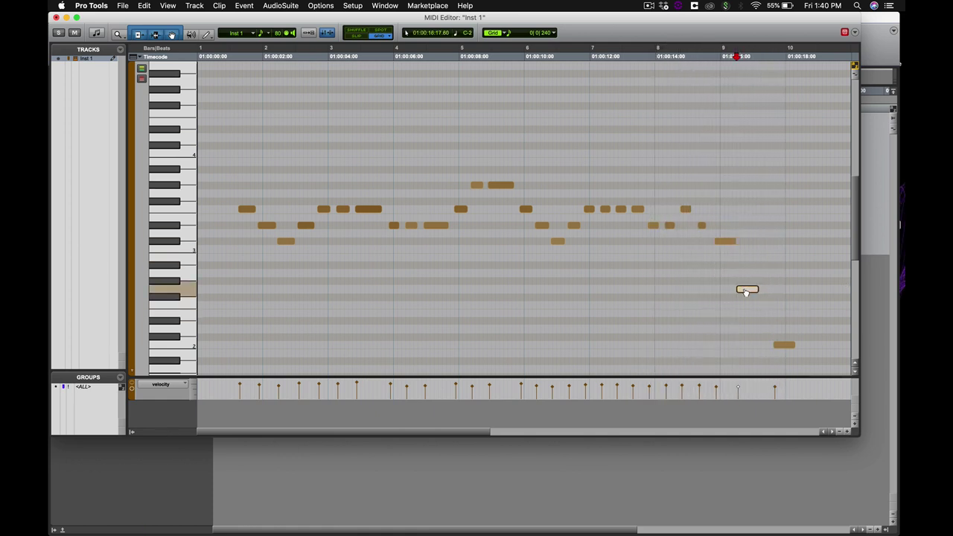
drag(745, 296, 741, 244)
drag(741, 254, 751, 296)
click(787, 346)
drag(787, 347, 785, 321)
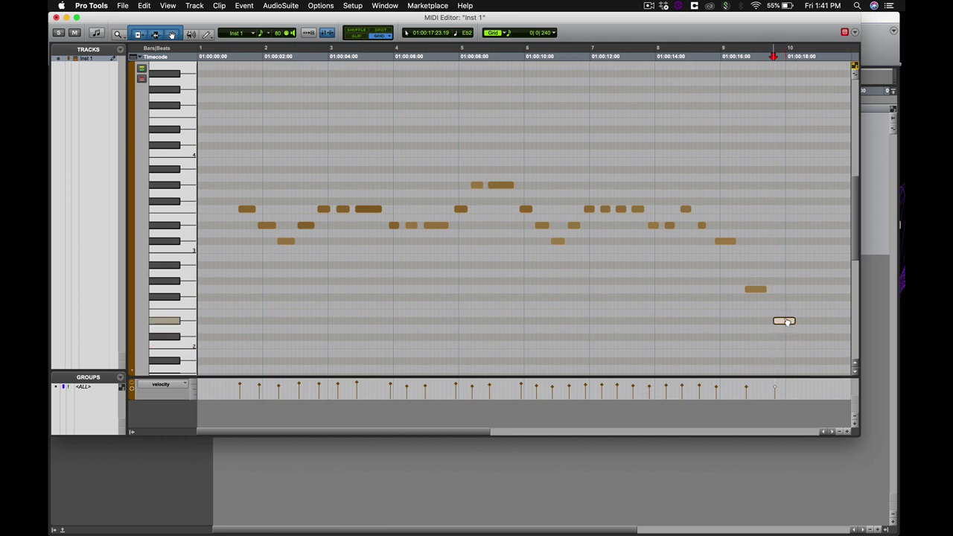
click(587, 58)
key(space)
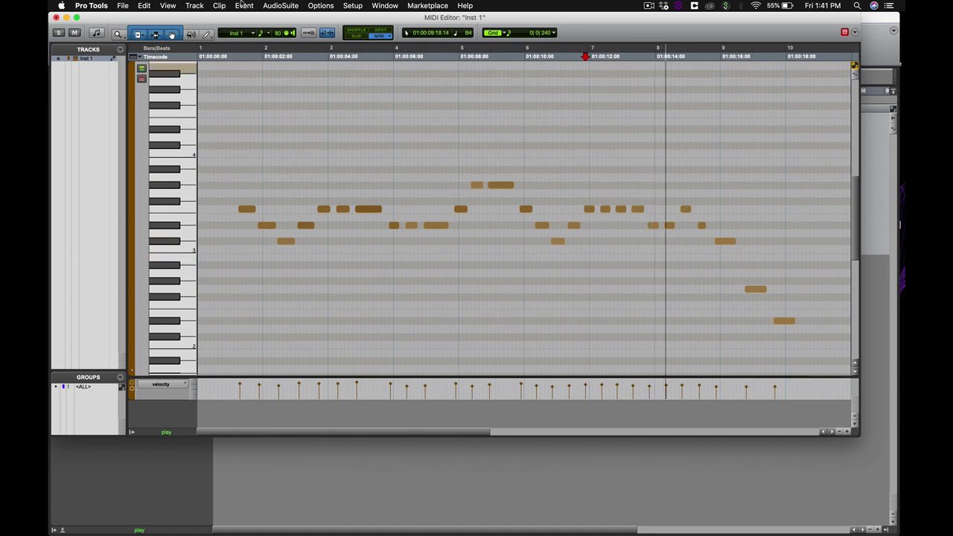
key(space)
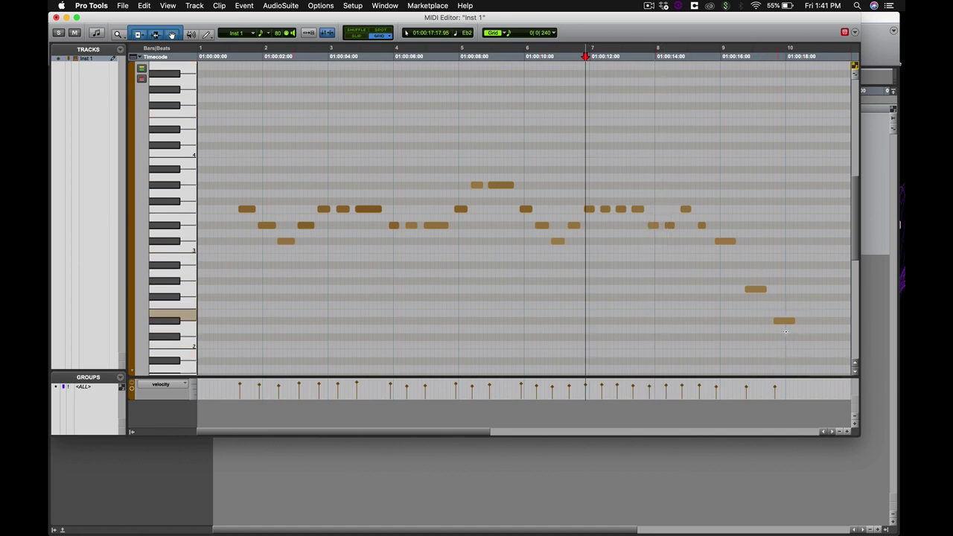
Select every note from bar 5 onward, transpose them up, and play back.
drag(824, 337, 675, 235)
drag(626, 216, 497, 139)
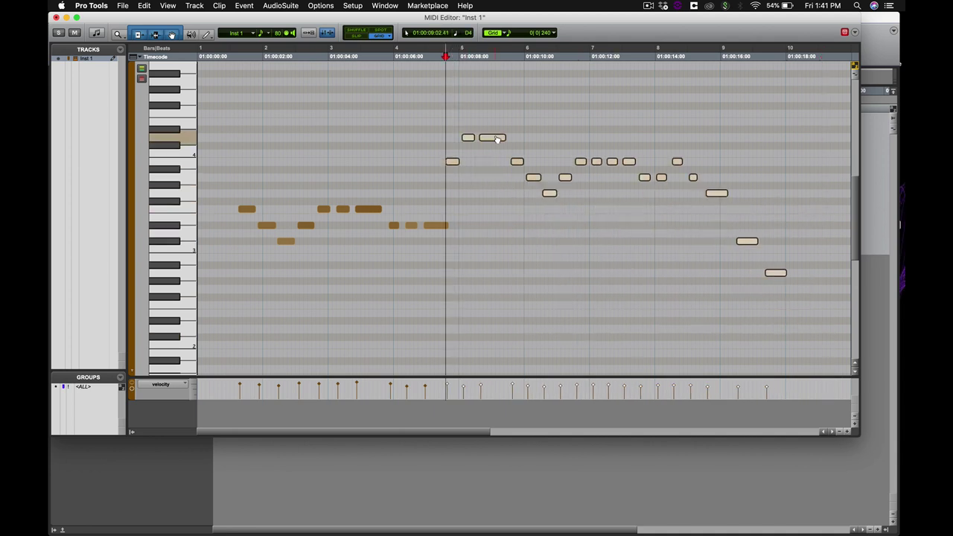
key(space)
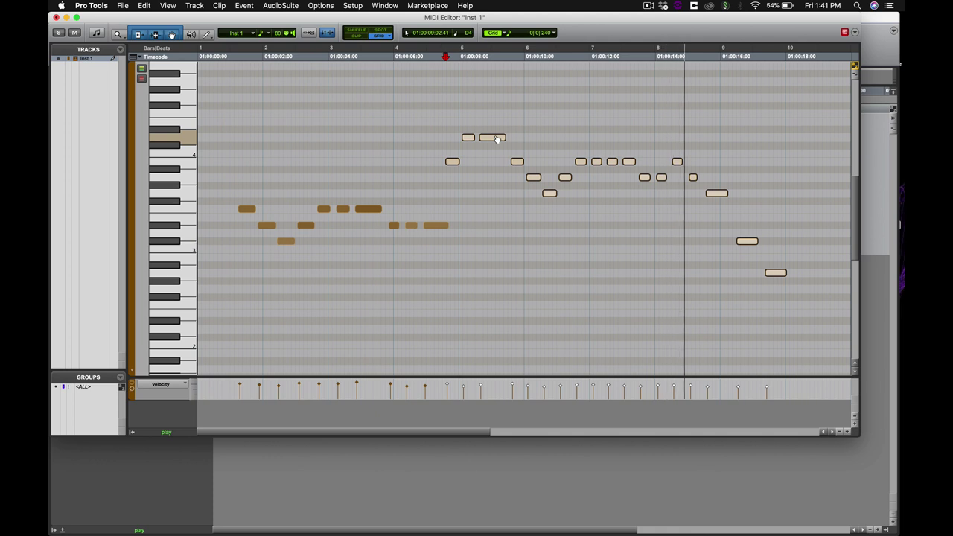
key(space)
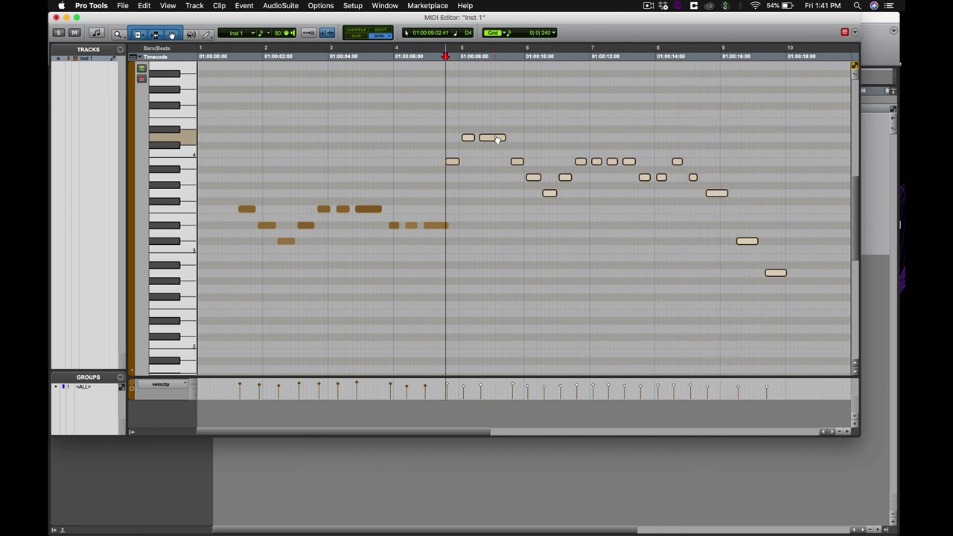
Close the MIDI Editor and delete the MIDI clip from Inst 1.
click(55, 16)
click(635, 238)
key(Delete)
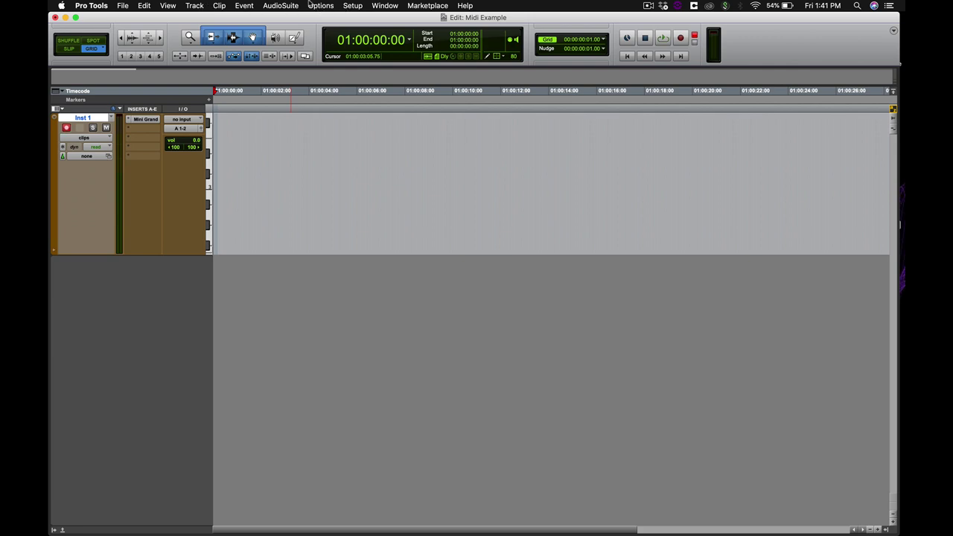
Add a click track to the session and play it to hear the click.
click(194, 6)
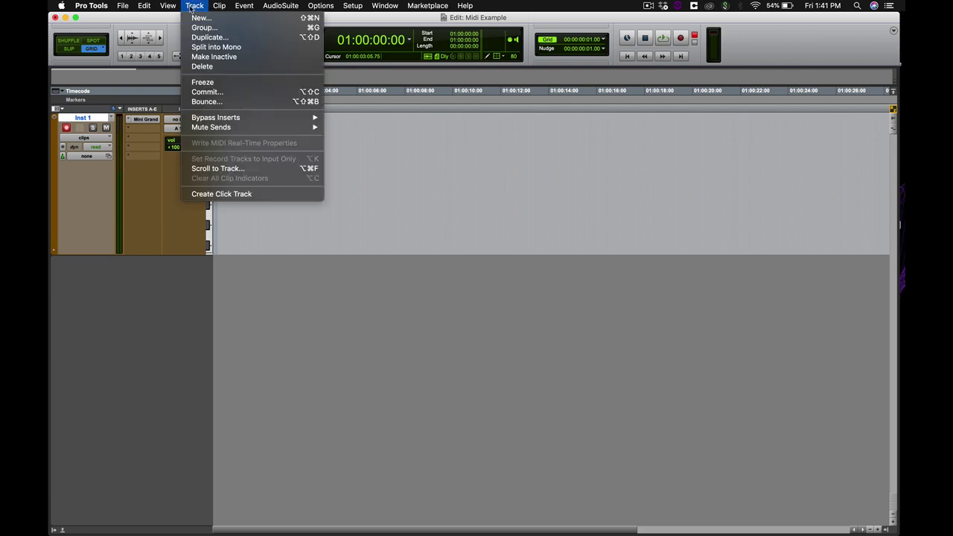
click(219, 194)
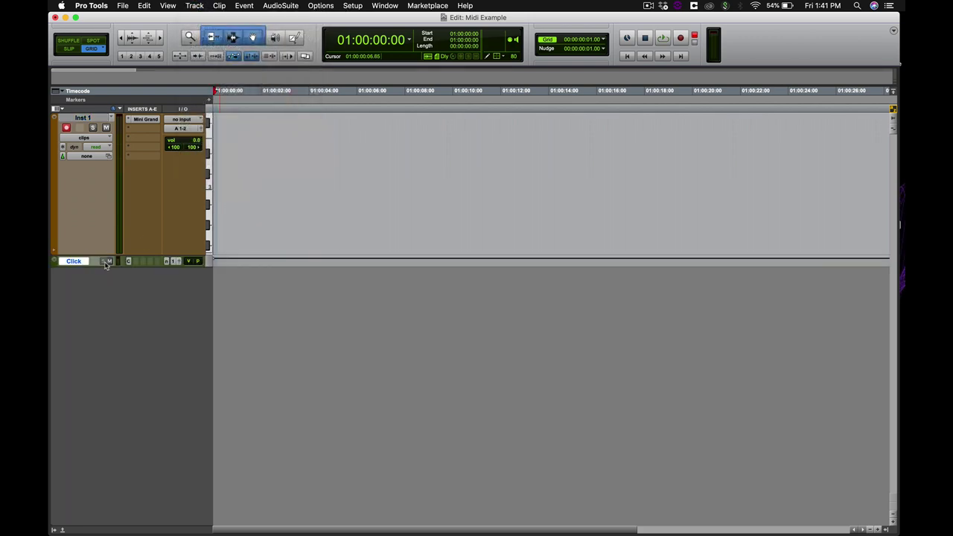
key(space)
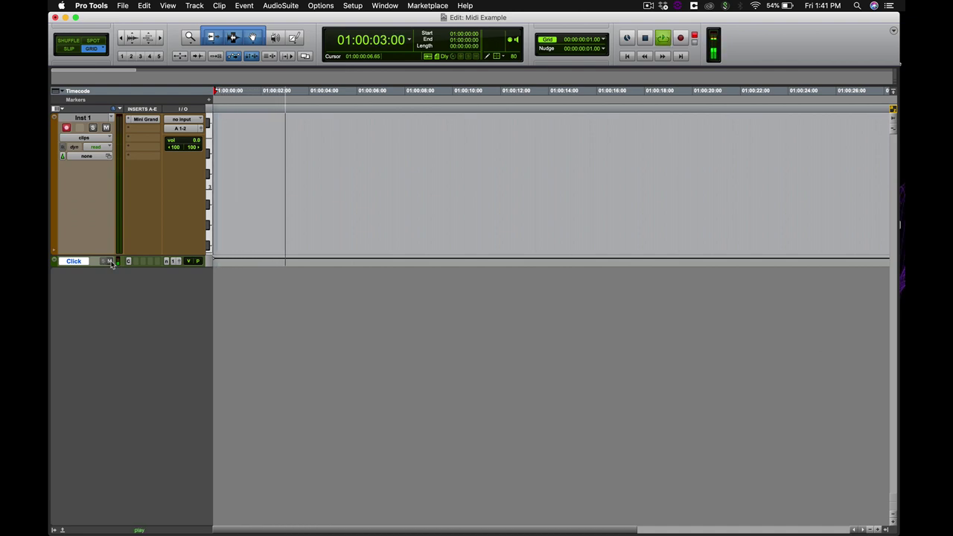
key(space)
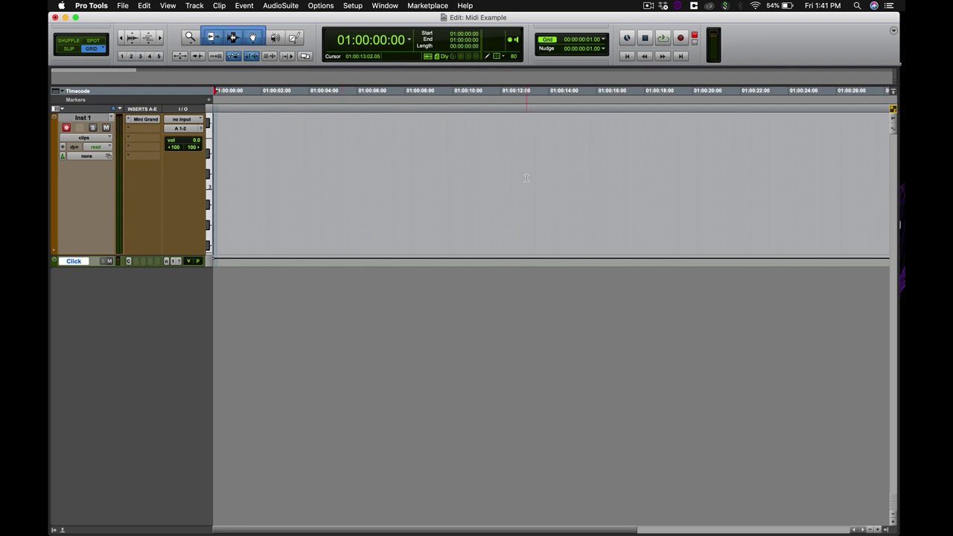
Show the Tempo and Key rulers and set the session tempo to 100 BPM.
click(62, 96)
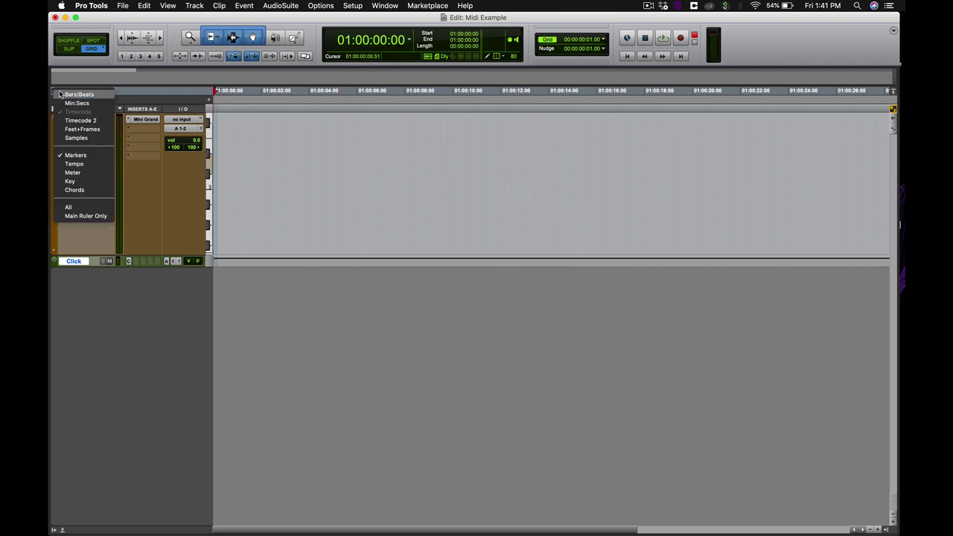
click(75, 164)
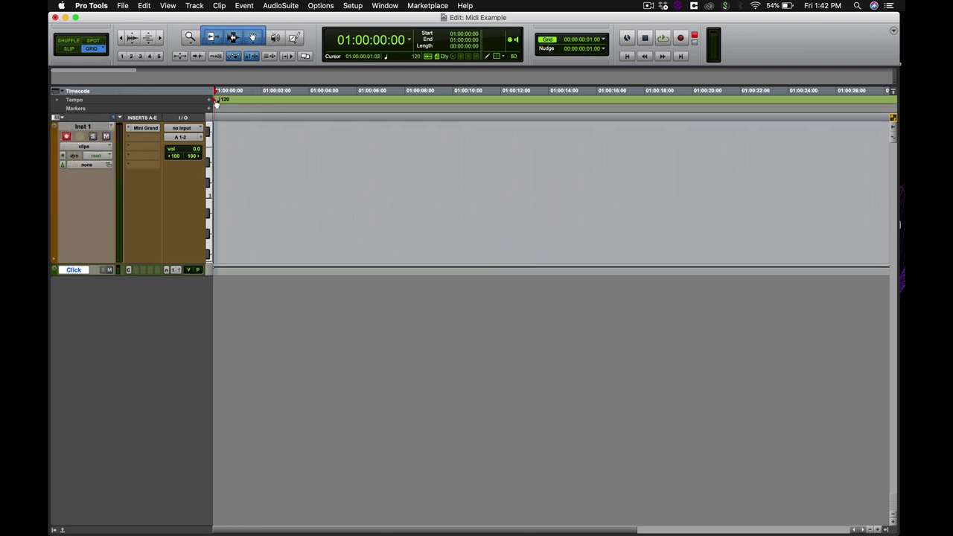
double_click(216, 99)
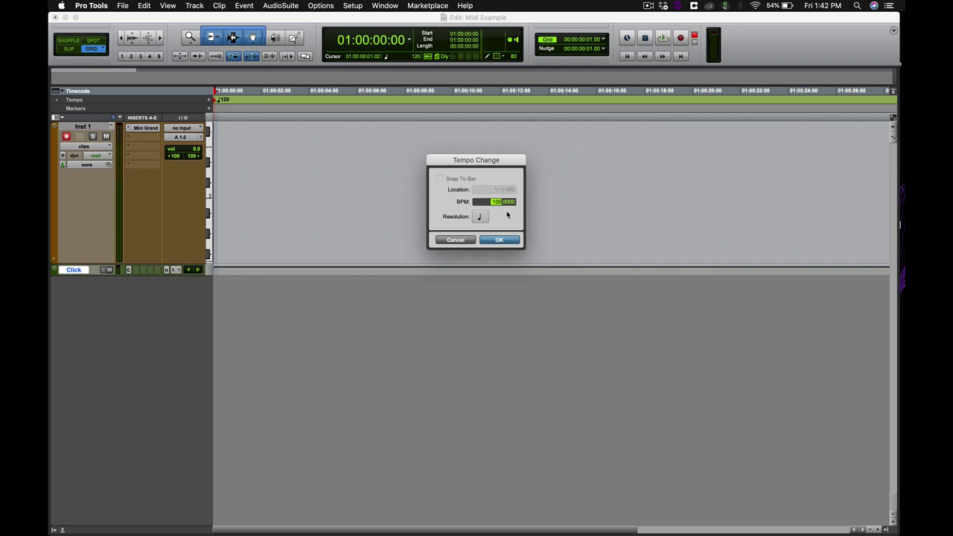
key(Return)
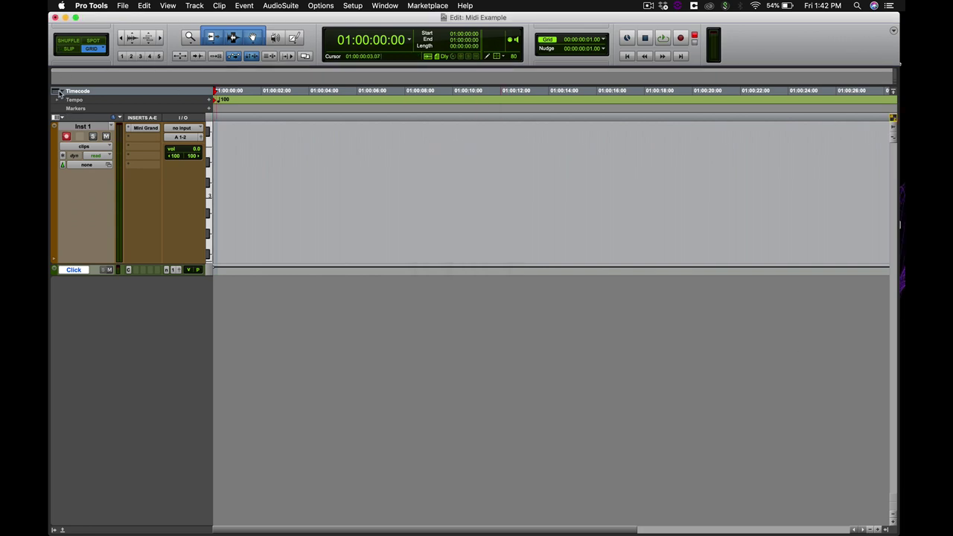
click(59, 93)
click(71, 182)
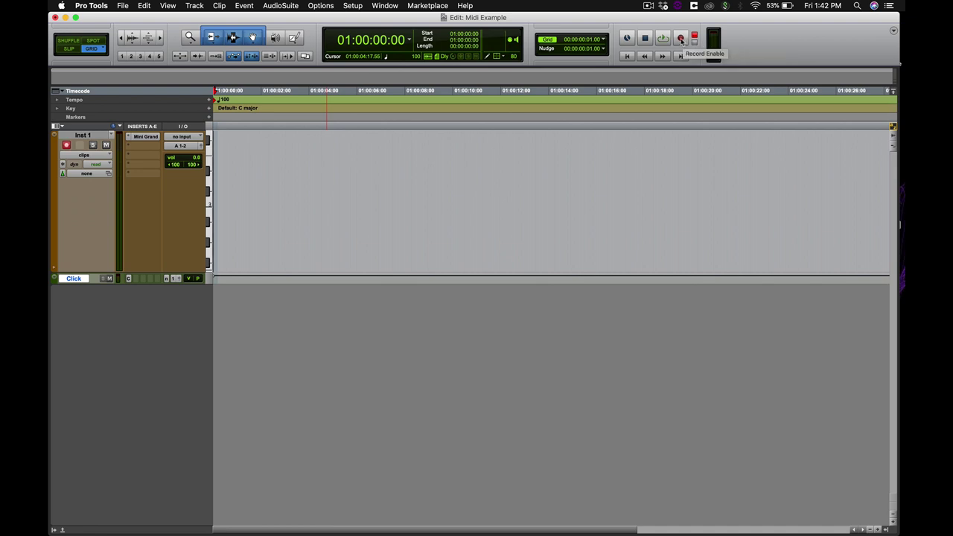
Record a new MIDI melody take on Inst 1, then mute the Click track.
click(681, 40)
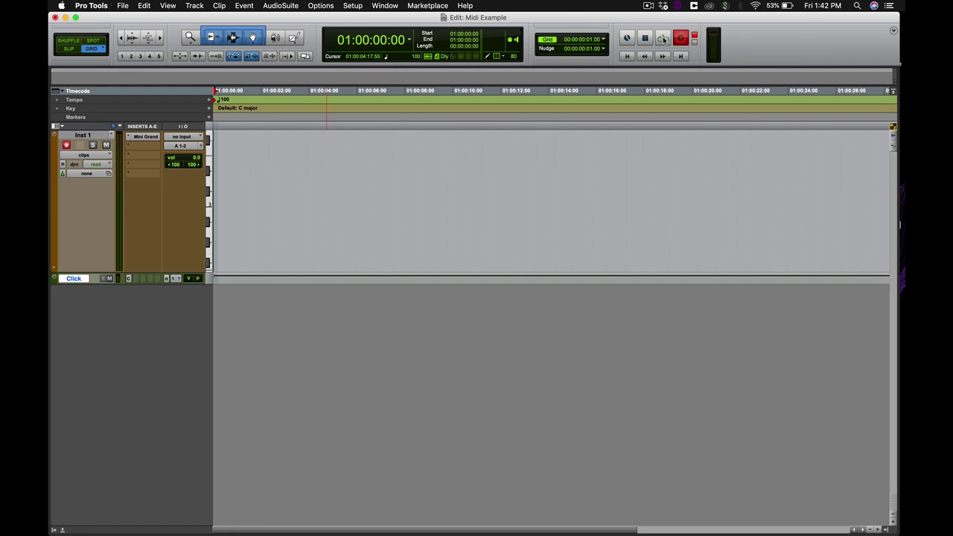
click(663, 40)
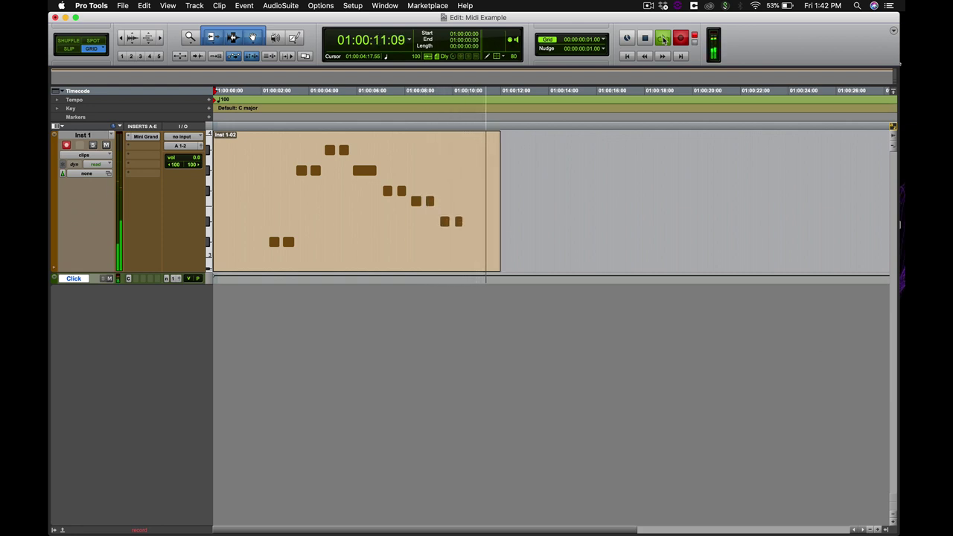
click(663, 40)
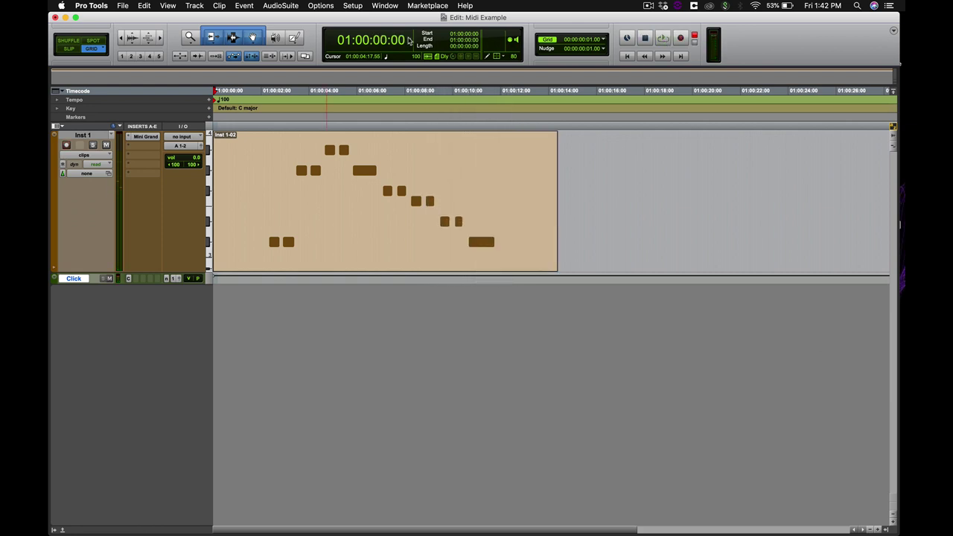
click(109, 278)
Open clip Inst 1-02 in the MIDI Editor and check the grid snapping options without changing them.
double_click(334, 256)
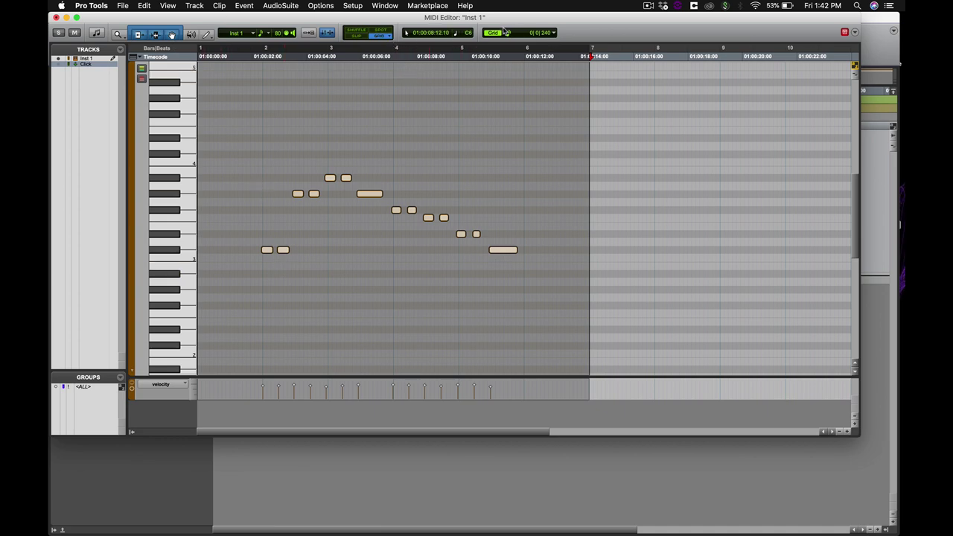
click(505, 34)
click(579, 35)
Zoom in, play the melody back from before bar 2, then zoom out to the whole melody.
click(261, 66)
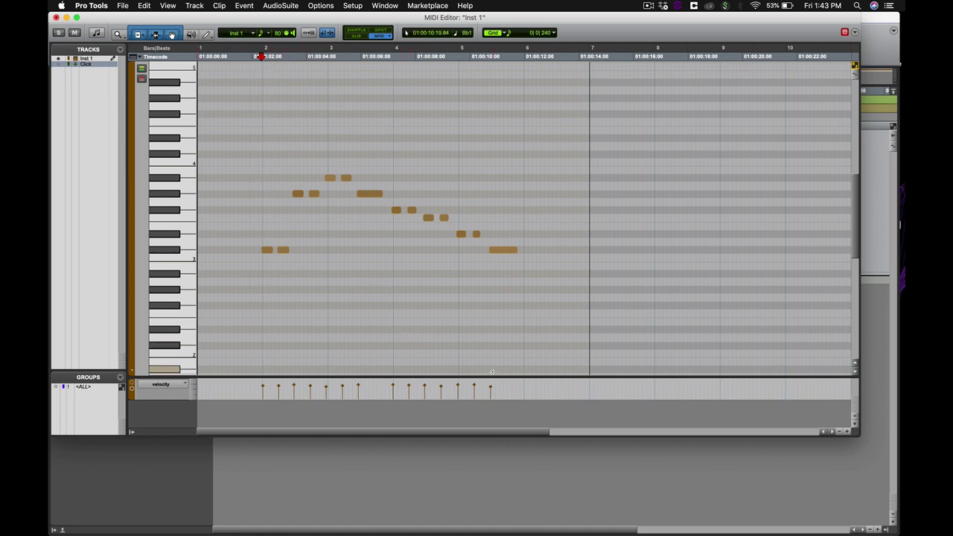
key(super+bracketright)
key(super+bracketright)
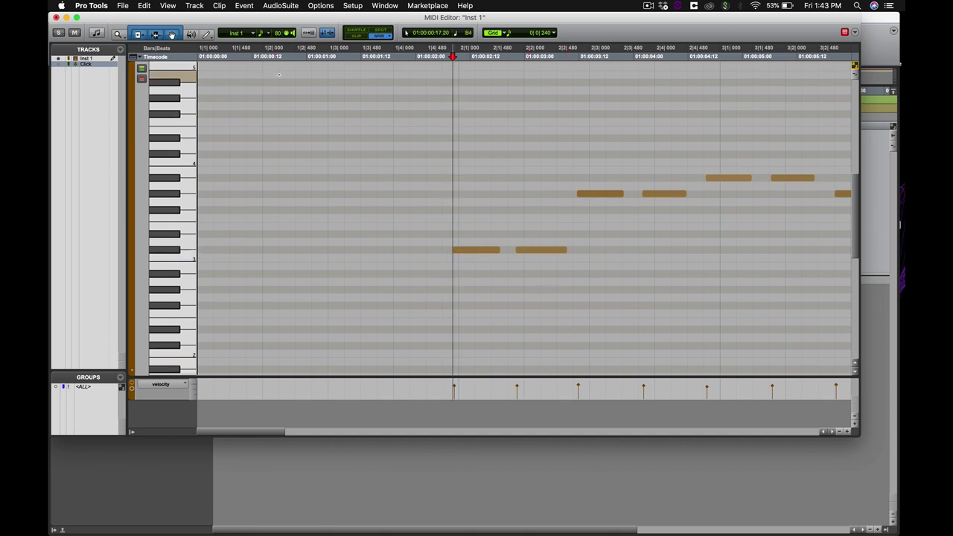
click(362, 49)
key(space)
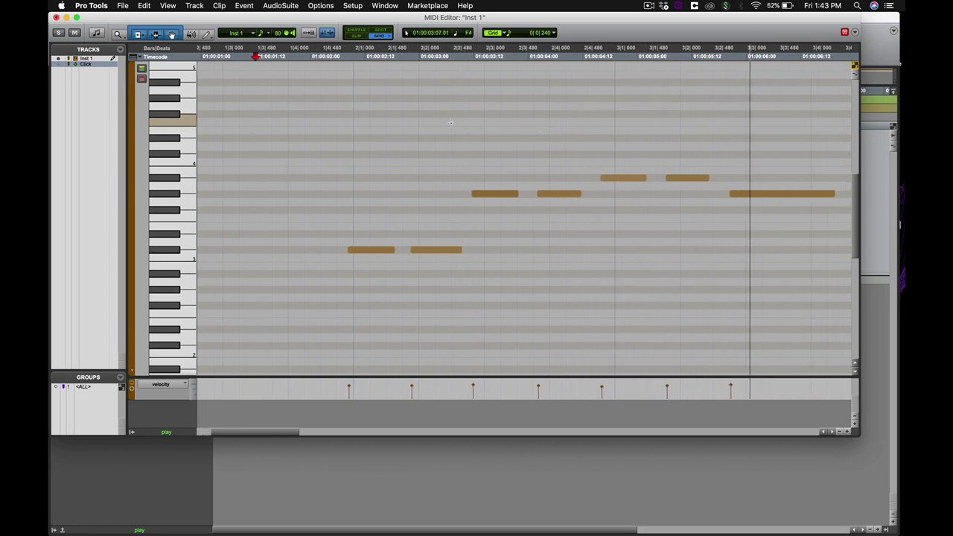
key(space)
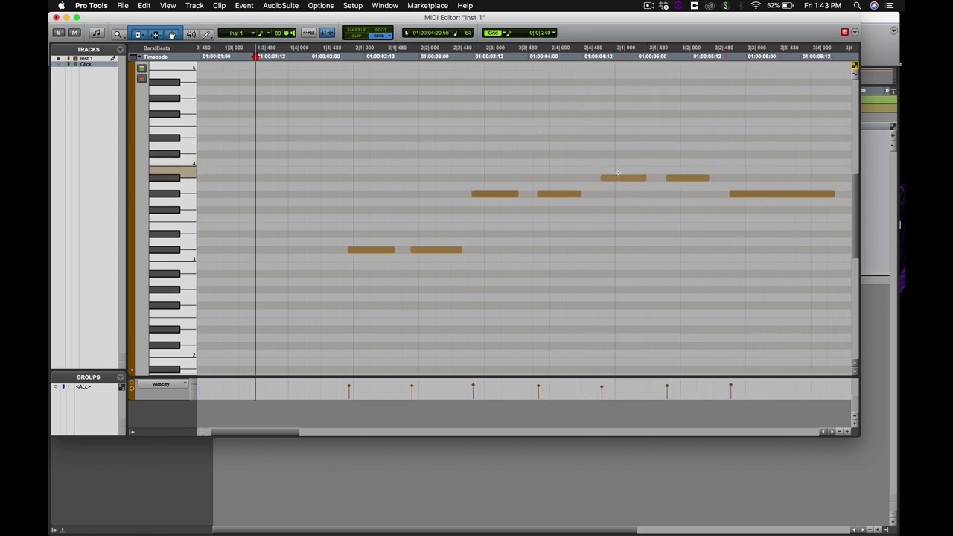
key(super+bracketleft)
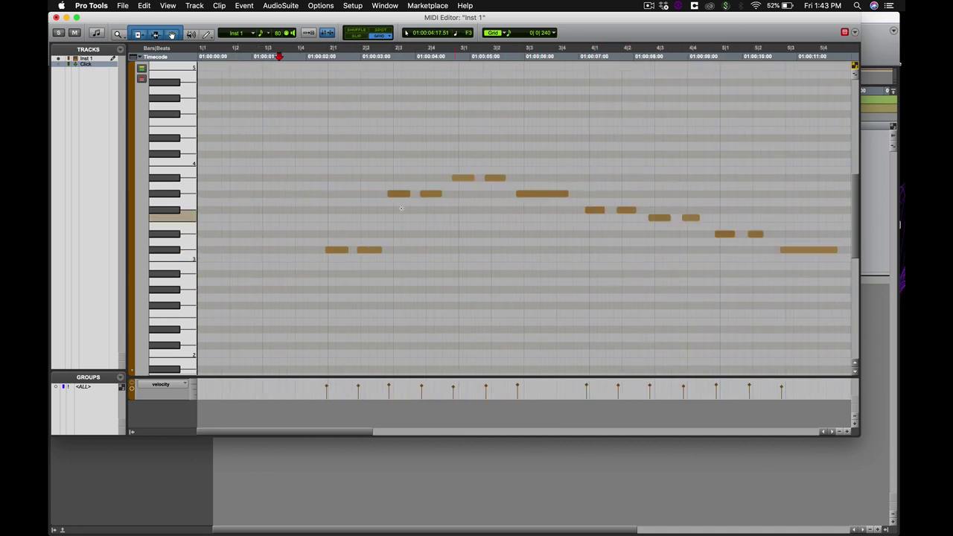
Select the melody's notes from bar 2 onward and open Event Operations > Quantize.
drag(327, 138, 801, 281)
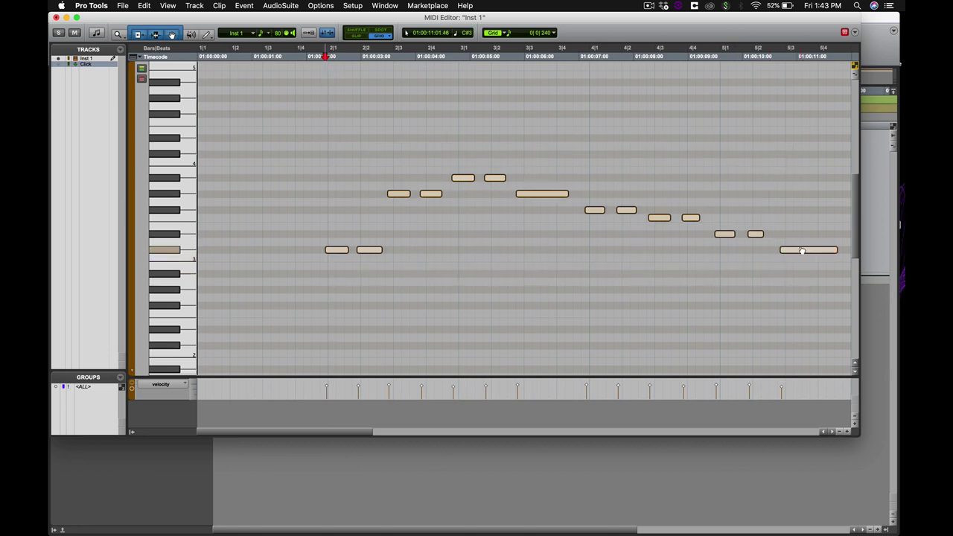
right_click(801, 252)
mouse_move(737, 388)
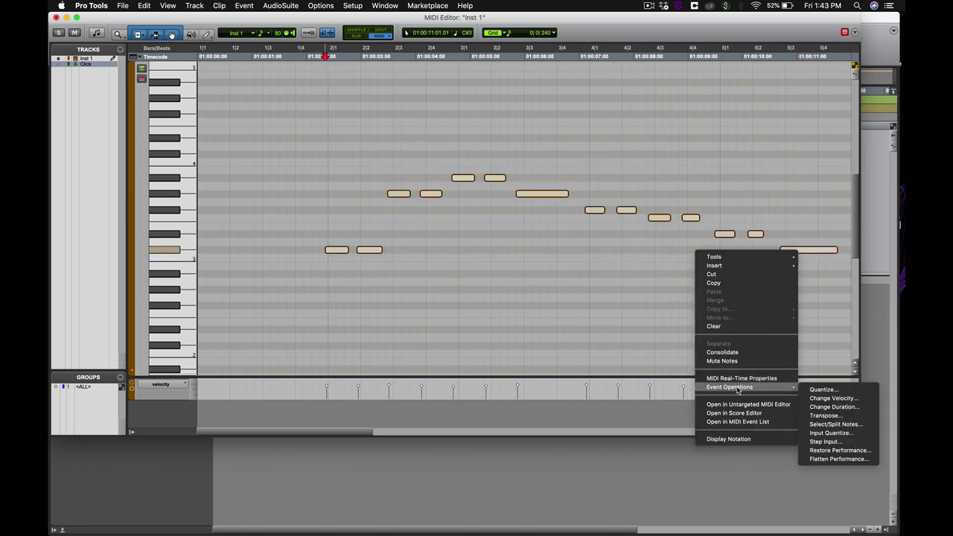
click(821, 389)
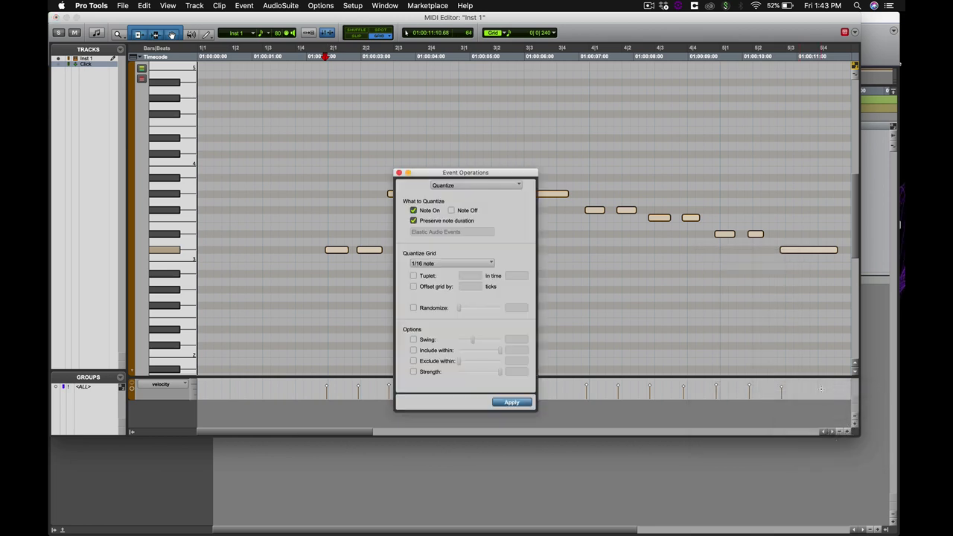
drag(472, 172, 210, 83)
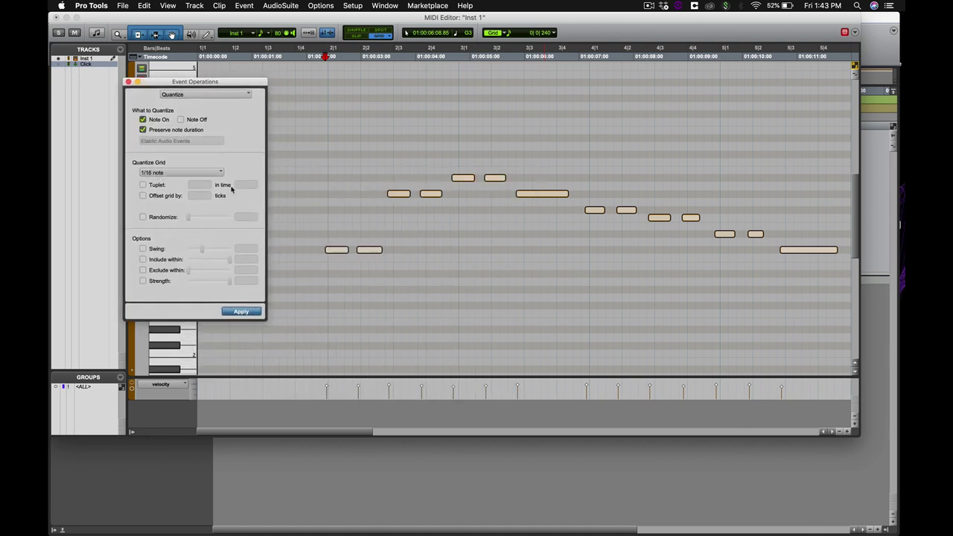
Quantize the selected notes to a 1/4-note grid and play back the result.
click(180, 174)
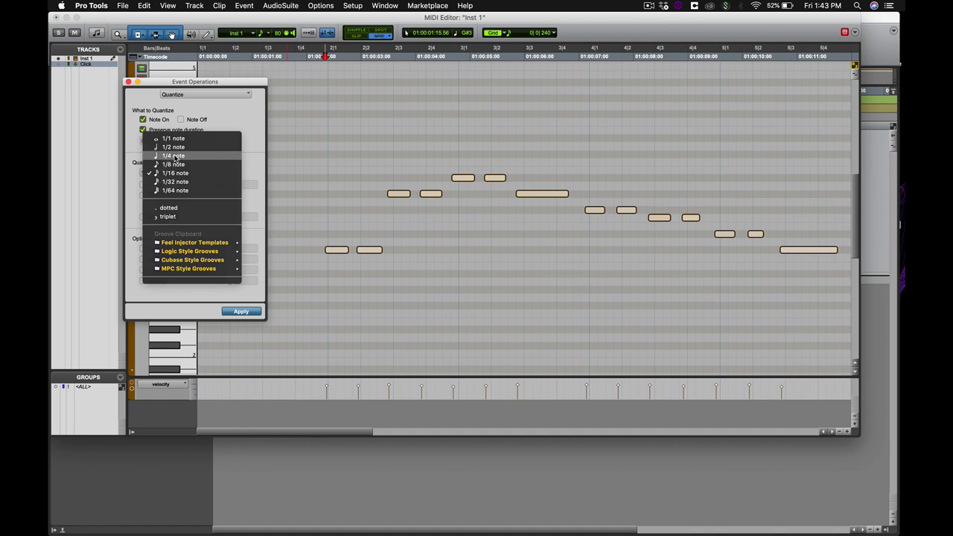
click(175, 155)
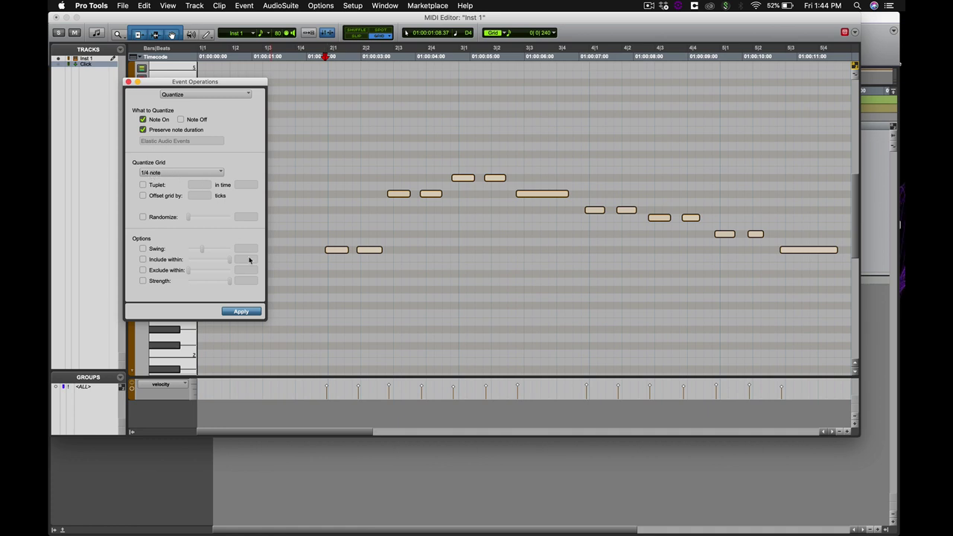
click(241, 311)
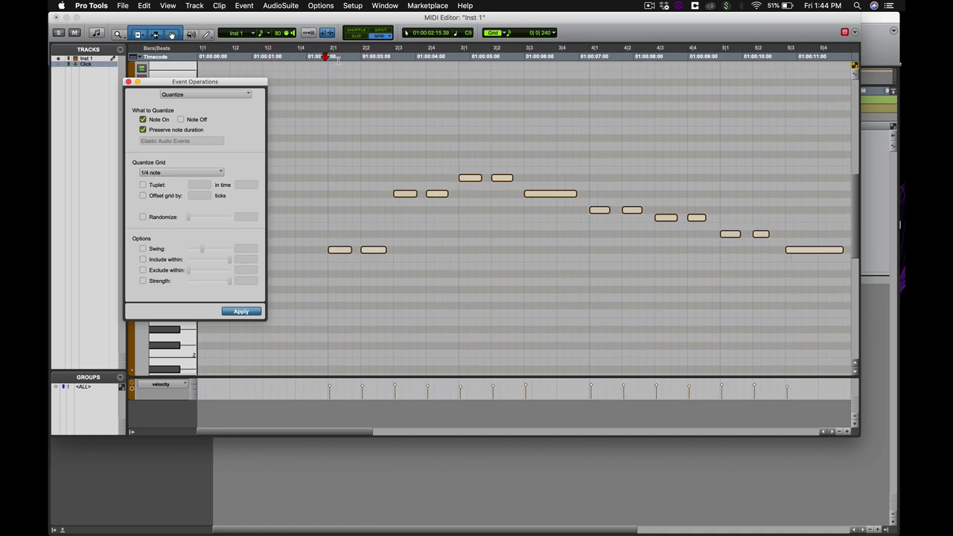
key(space)
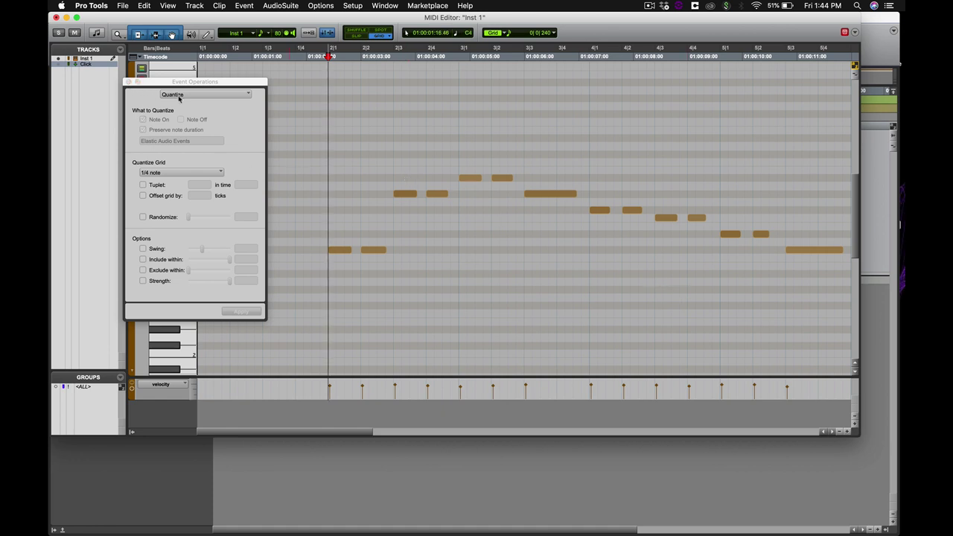
Transpose all 14 melody notes up 2 semitones in Event Operations, then close the window.
click(178, 94)
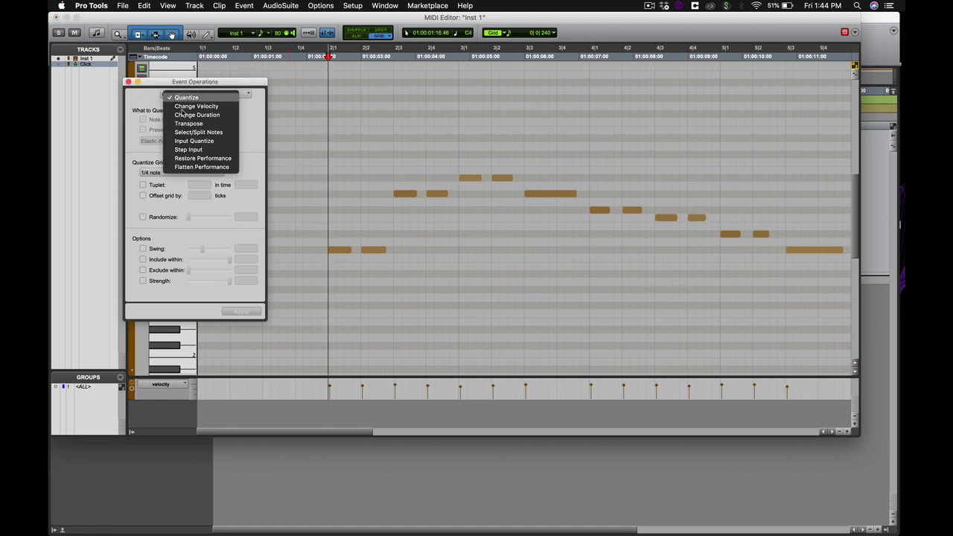
click(189, 124)
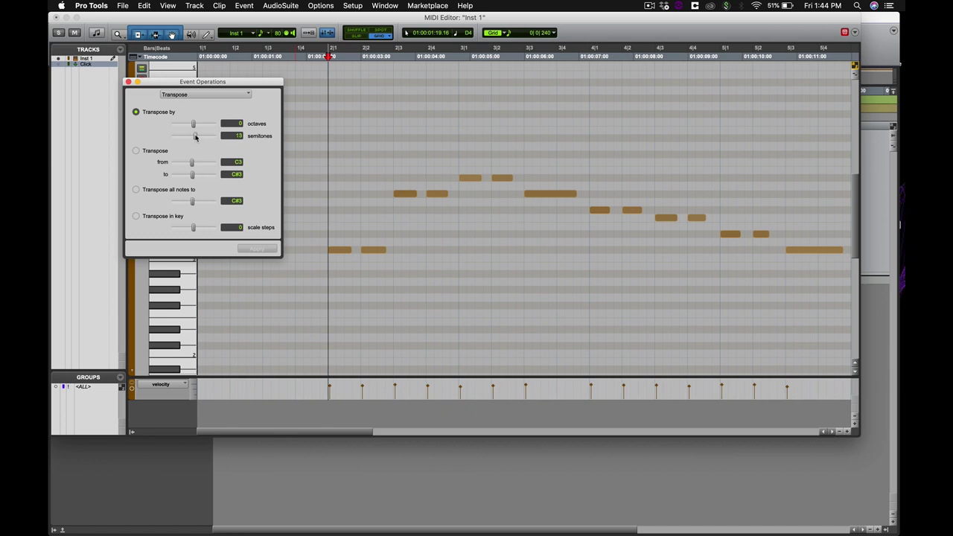
drag(195, 137, 193, 136)
drag(308, 136, 803, 317)
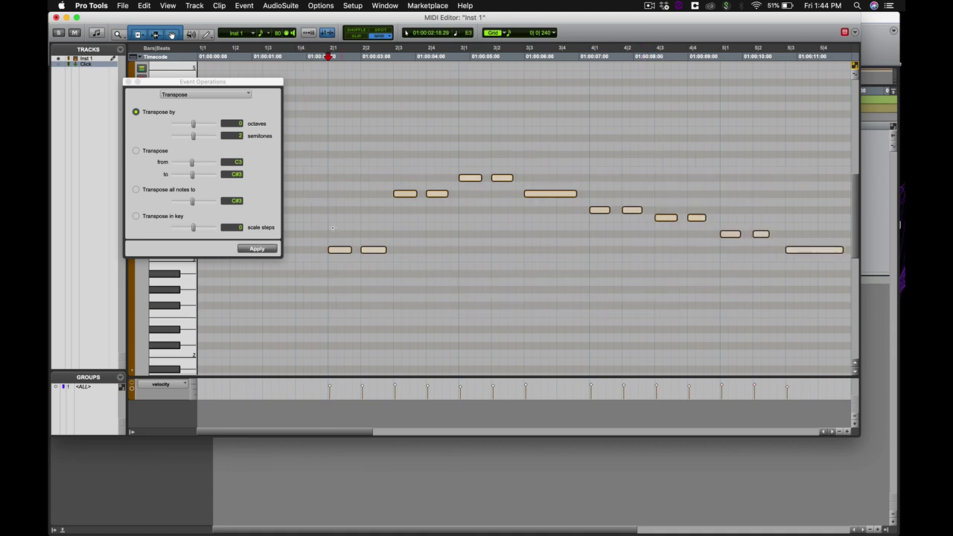
click(257, 248)
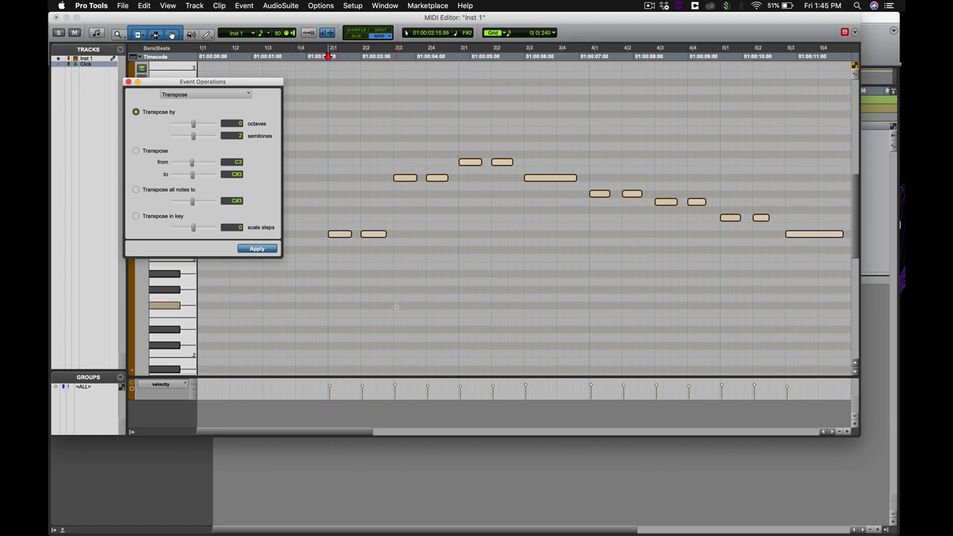
click(128, 82)
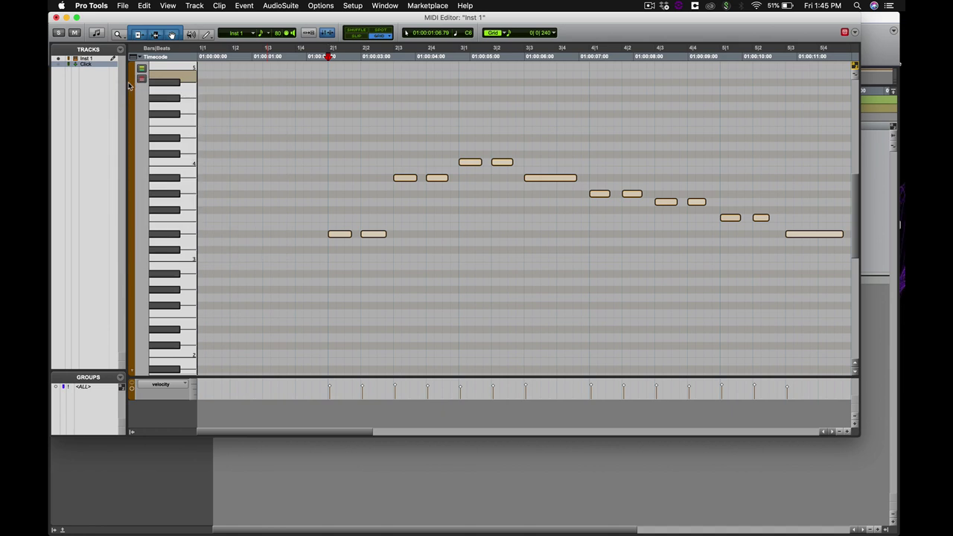
Undo the transposition with Cmd+Z, then move the MIDI Editor aside and back to the top.
key(super+z)
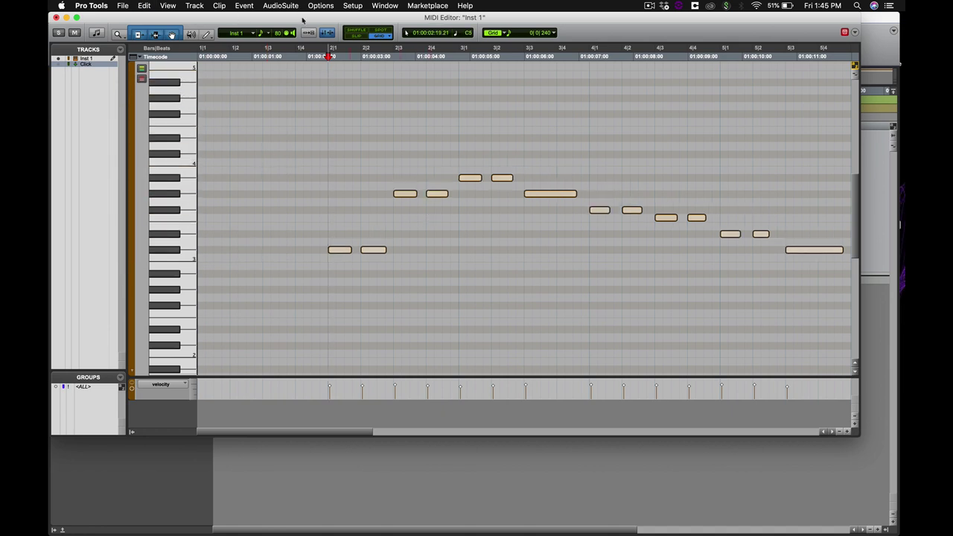
drag(299, 16, 344, 103)
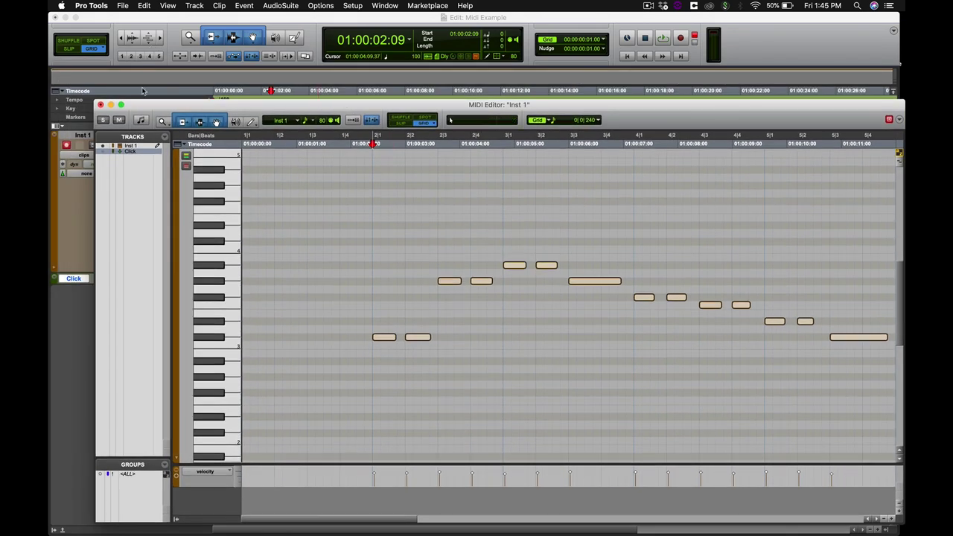
drag(147, 103, 148, 167)
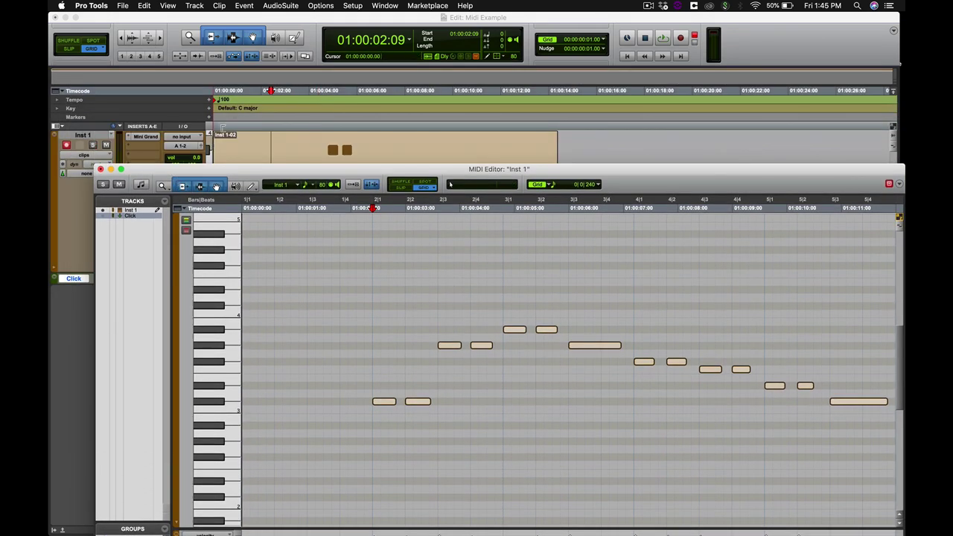
drag(289, 171, 239, 13)
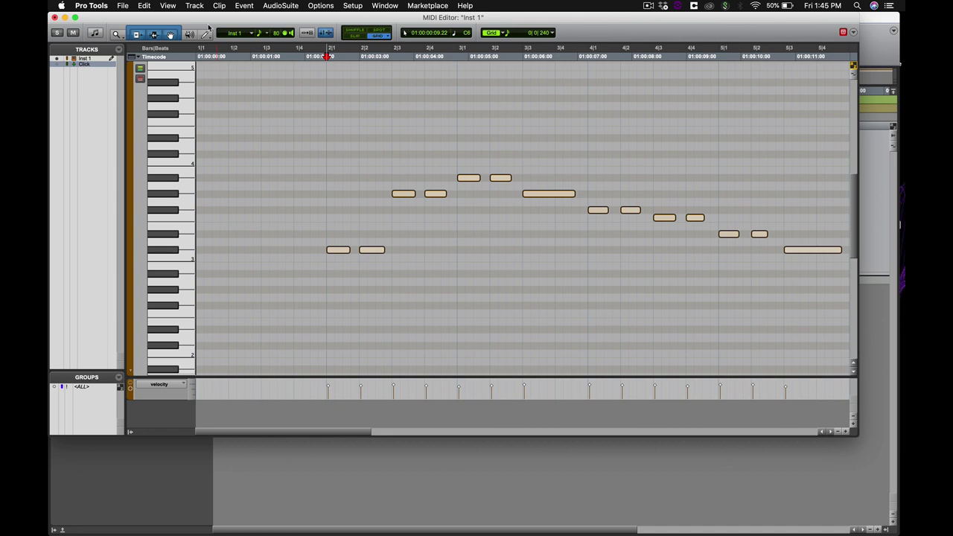
Record extra notes over the melody in Notation view with the Pencil tool, then return to piano roll.
key(ctrl+alt+n)
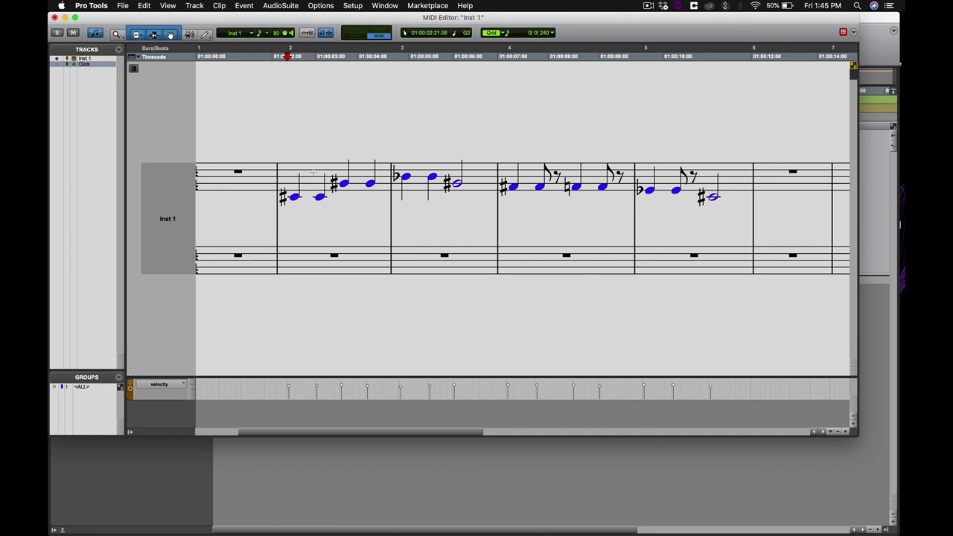
click(205, 35)
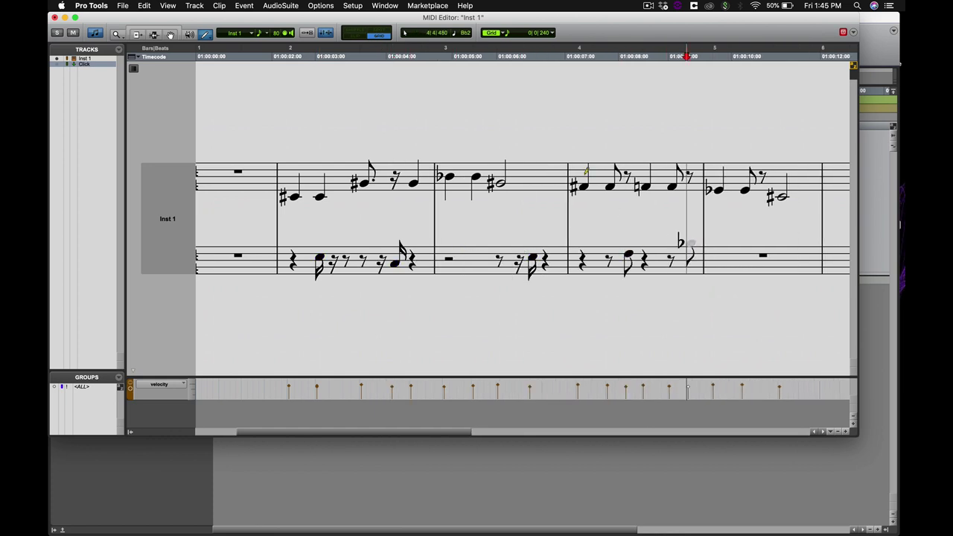
click(322, 189)
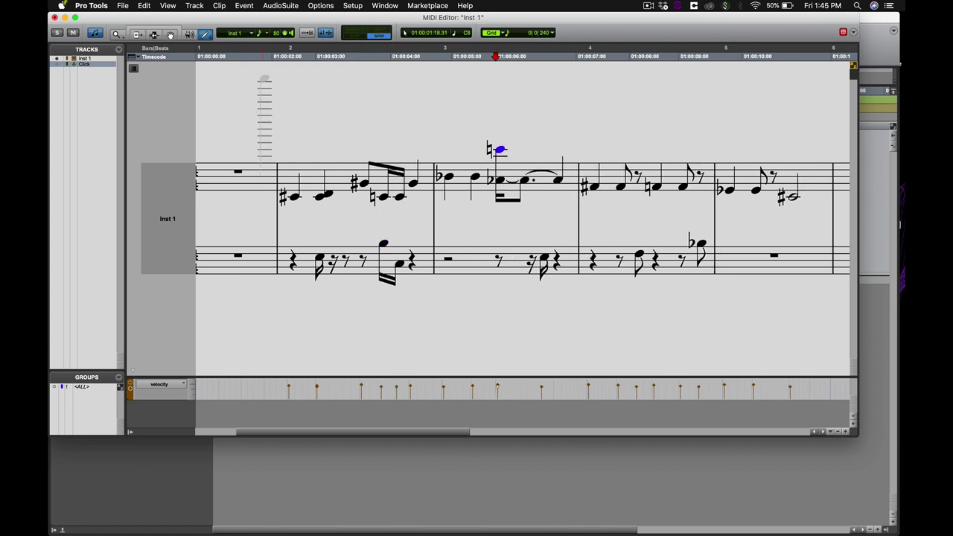
click(93, 33)
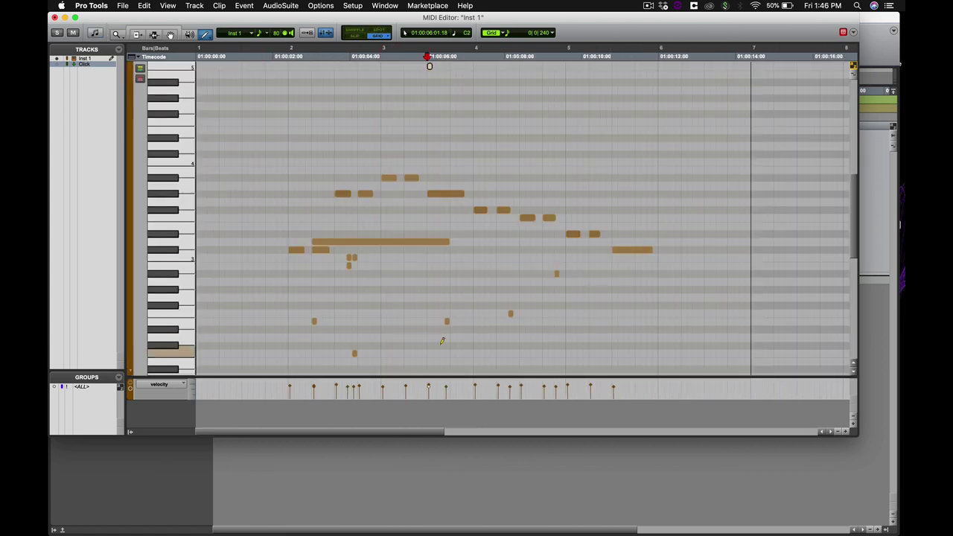
Play back from bar 2 and raise an early bar-2 note's velocity from 62 to 125.
click(276, 47)
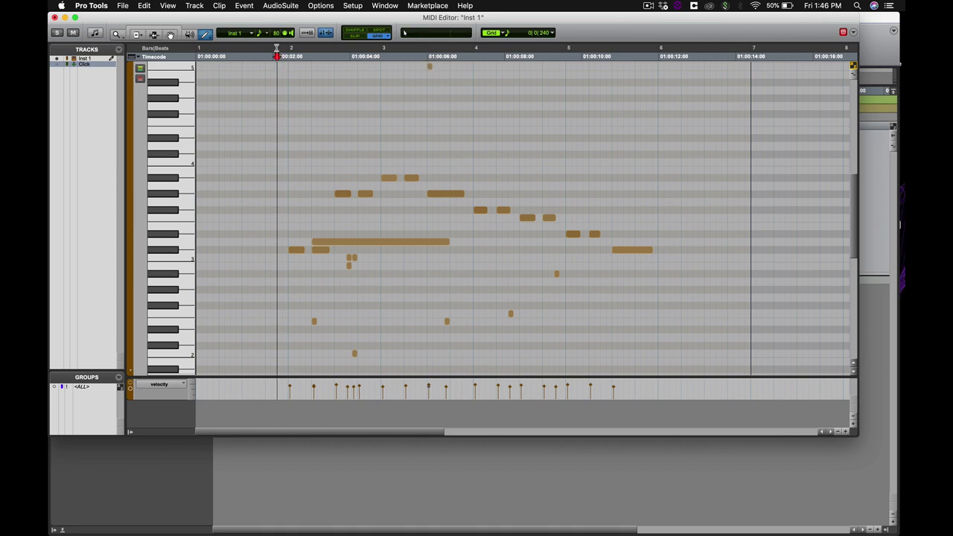
key(space)
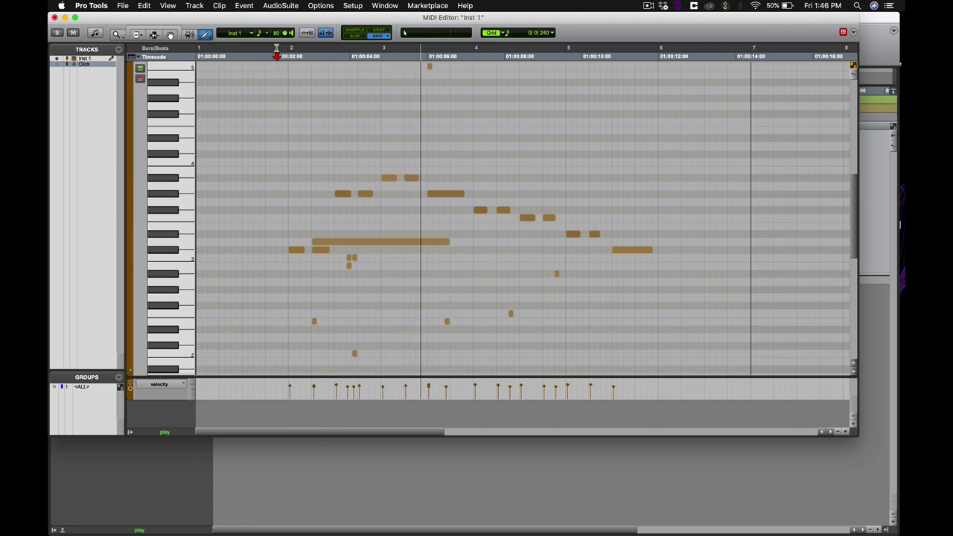
key(space)
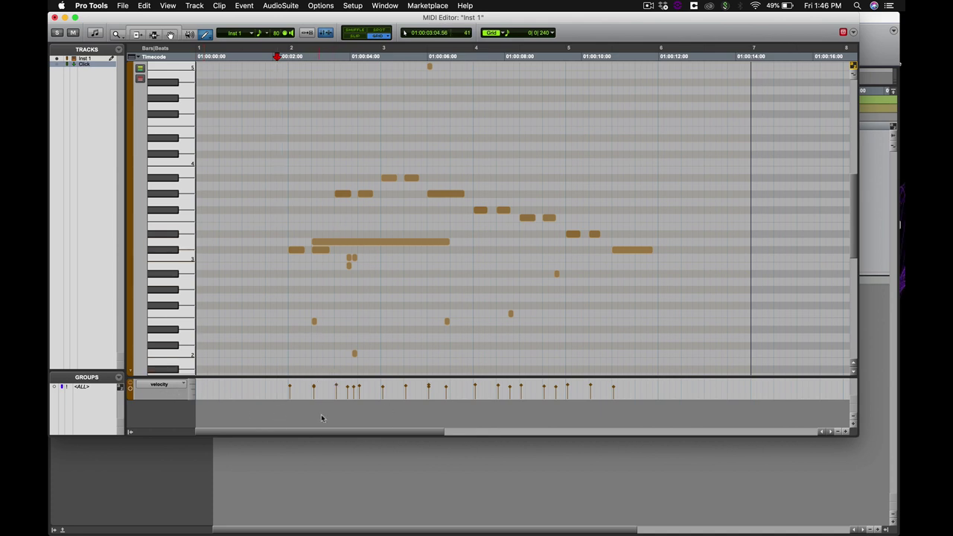
click(336, 389)
drag(336, 394, 335, 391)
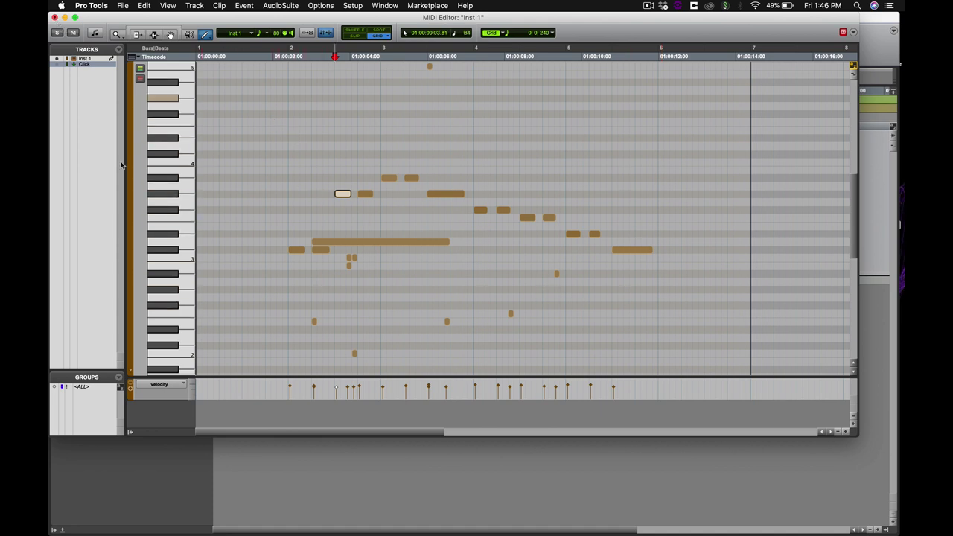
Close the MIDI Editor and delete clip Inst 1-02 from Inst 1.
click(54, 17)
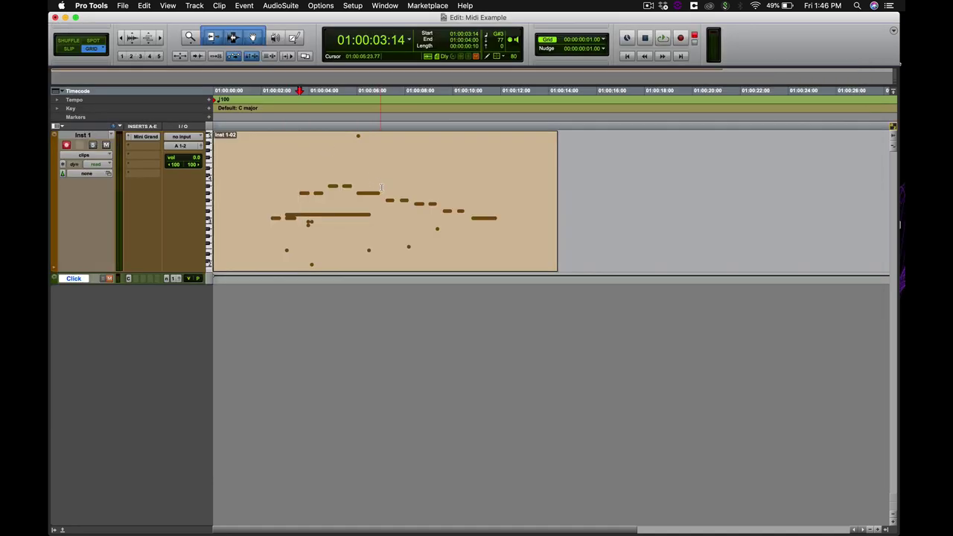
click(309, 256)
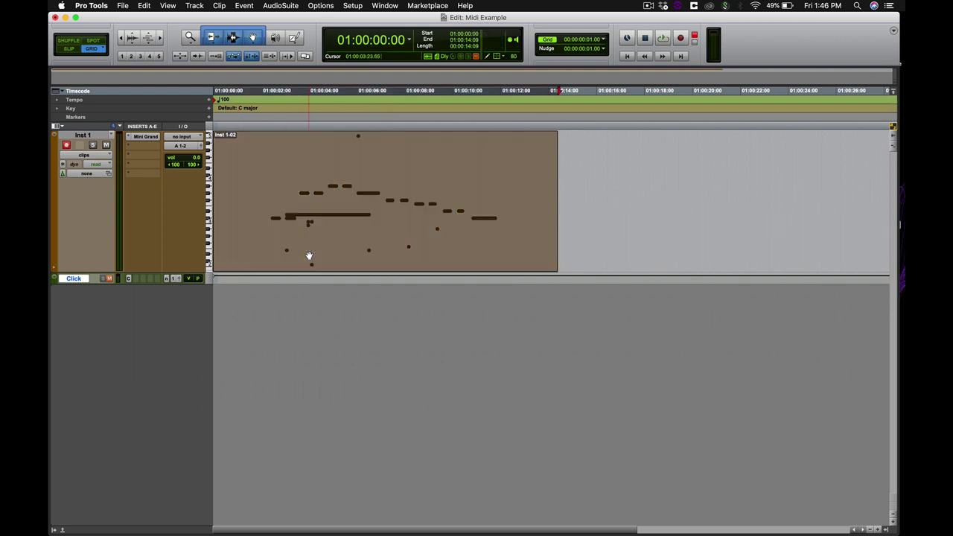
key(Delete)
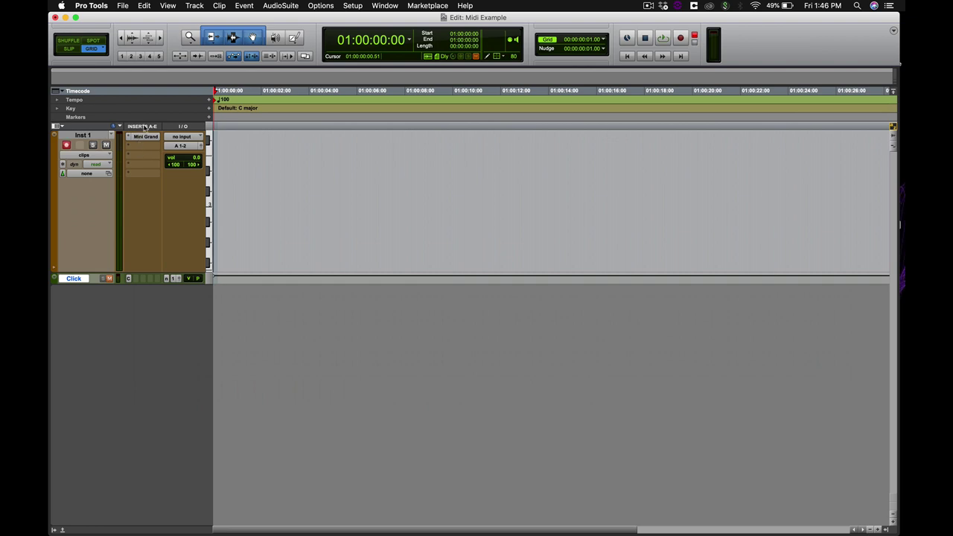
Show Real-Time Properties and enable quantize and a 1/4-note duration on Inst 1.
click(58, 125)
click(74, 199)
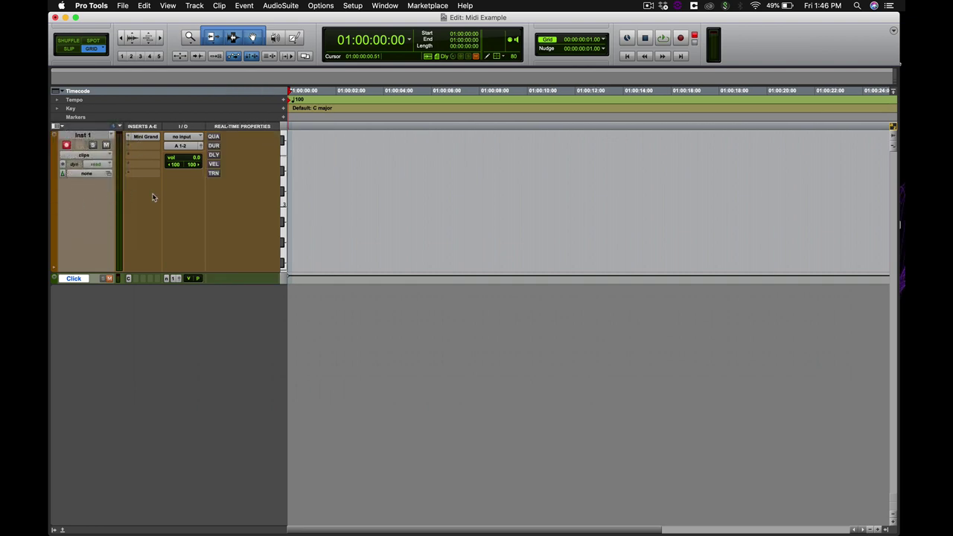
click(214, 136)
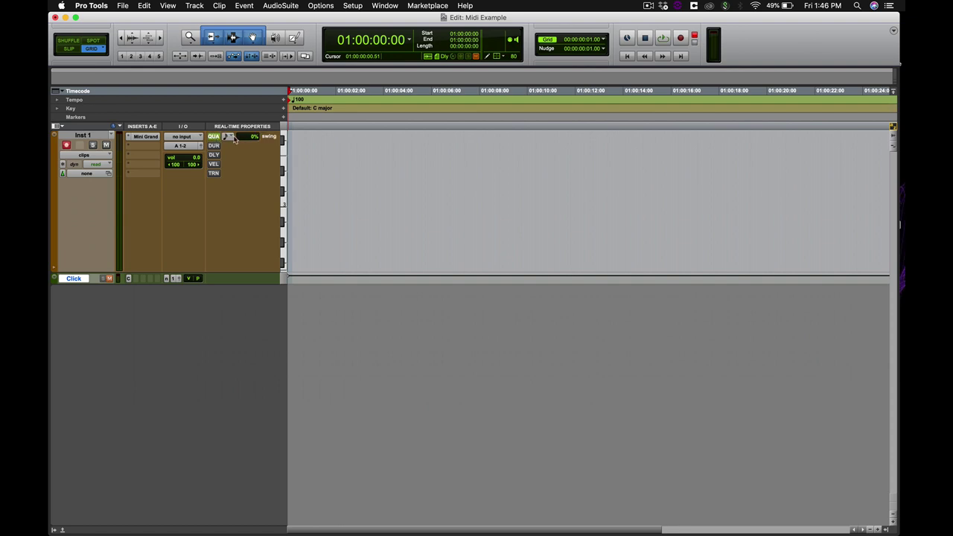
click(232, 138)
click(244, 124)
click(213, 145)
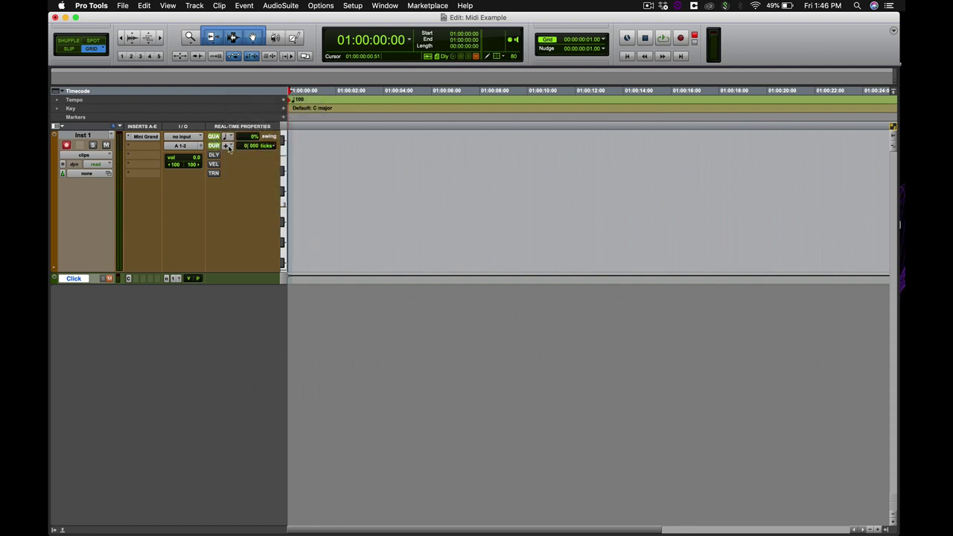
click(231, 146)
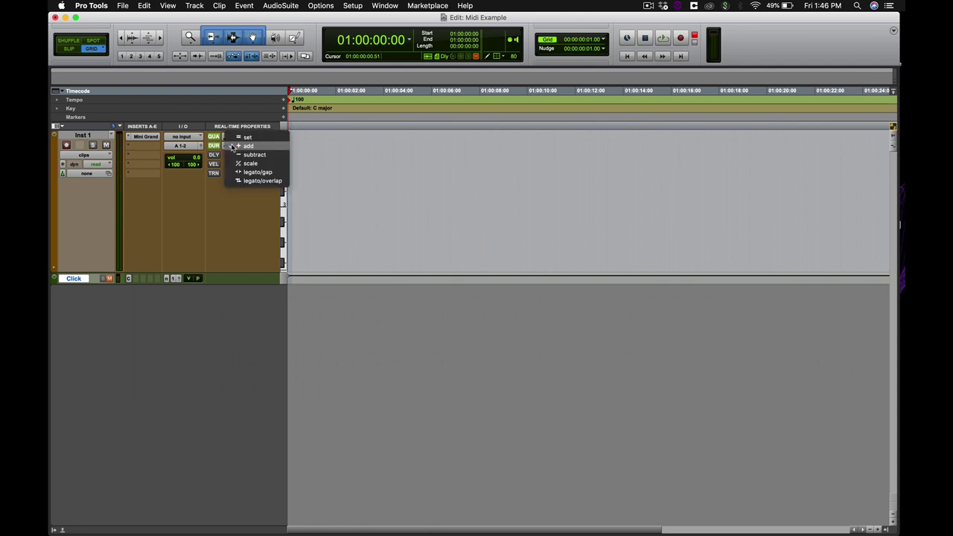
click(216, 244)
click(274, 146)
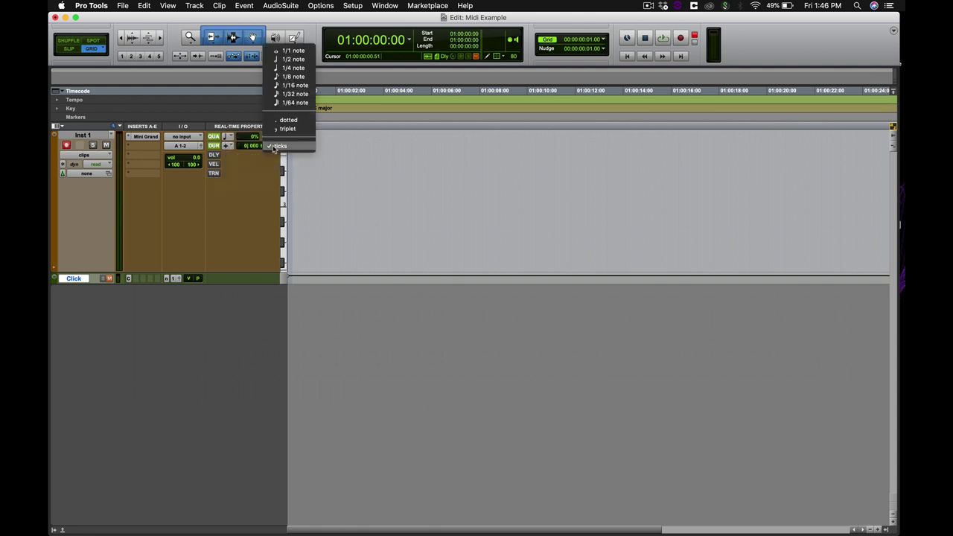
click(282, 68)
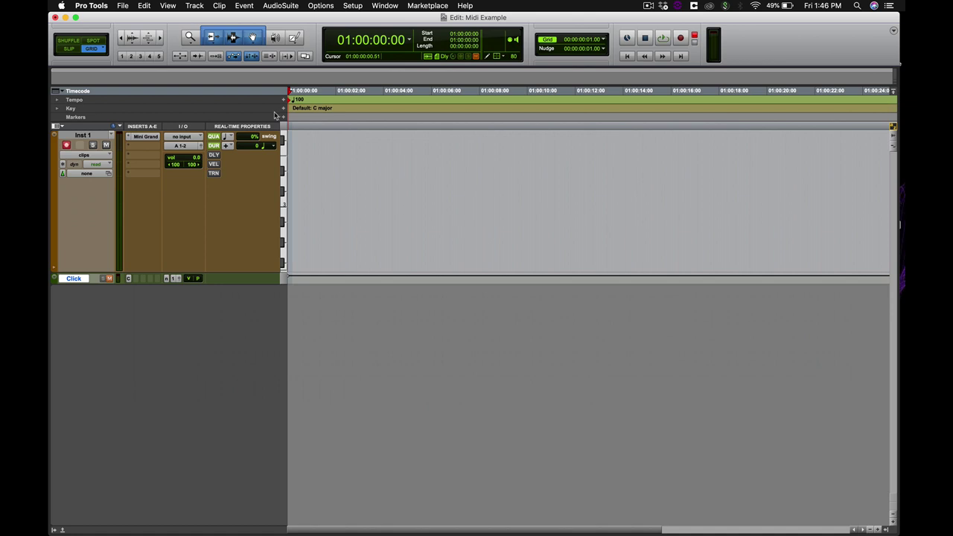
Enable real-time velocity and set real-time transpose to a fixed D4 on Inst 1.
click(214, 164)
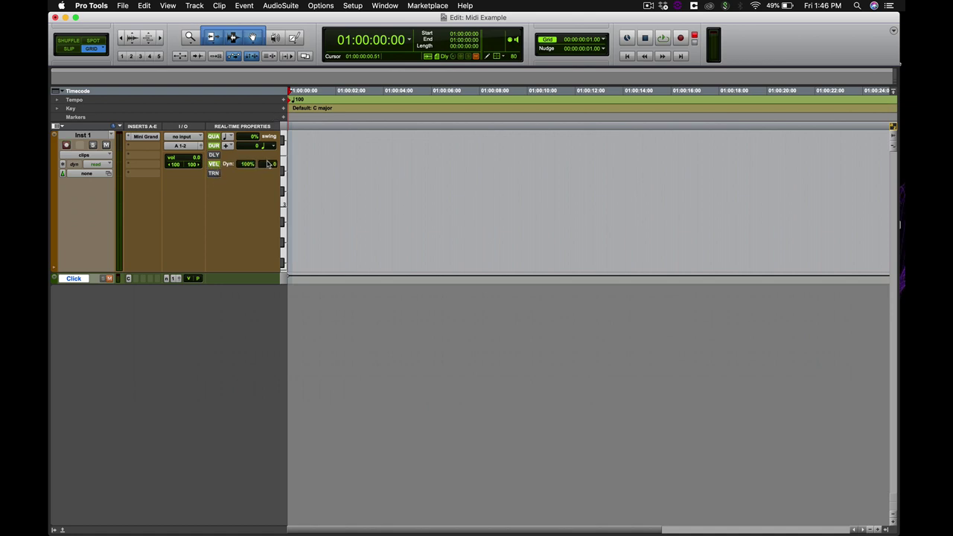
click(213, 174)
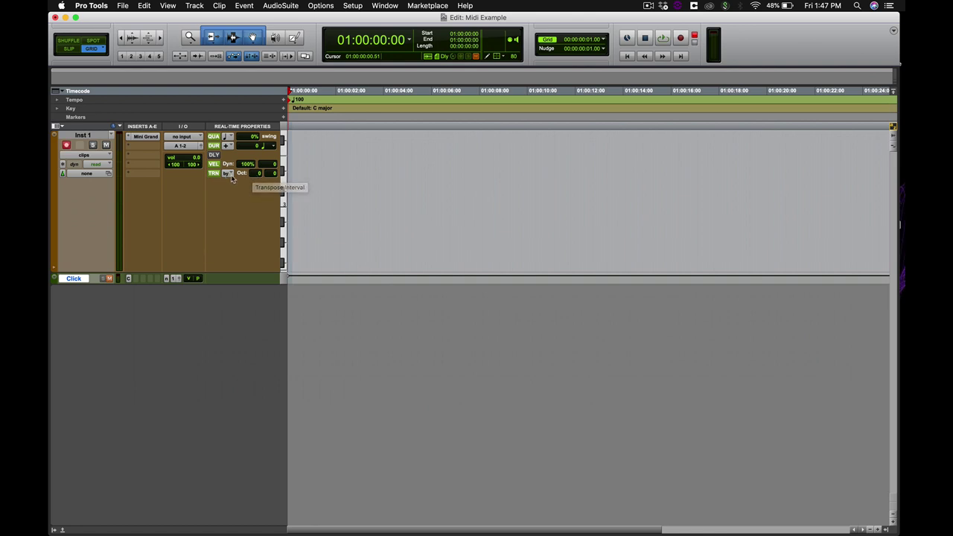
click(227, 174)
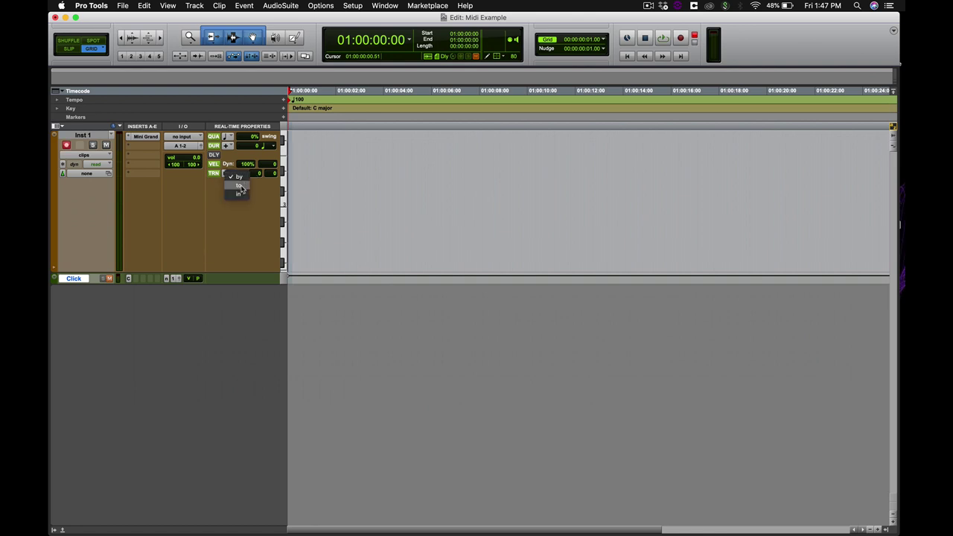
click(240, 186)
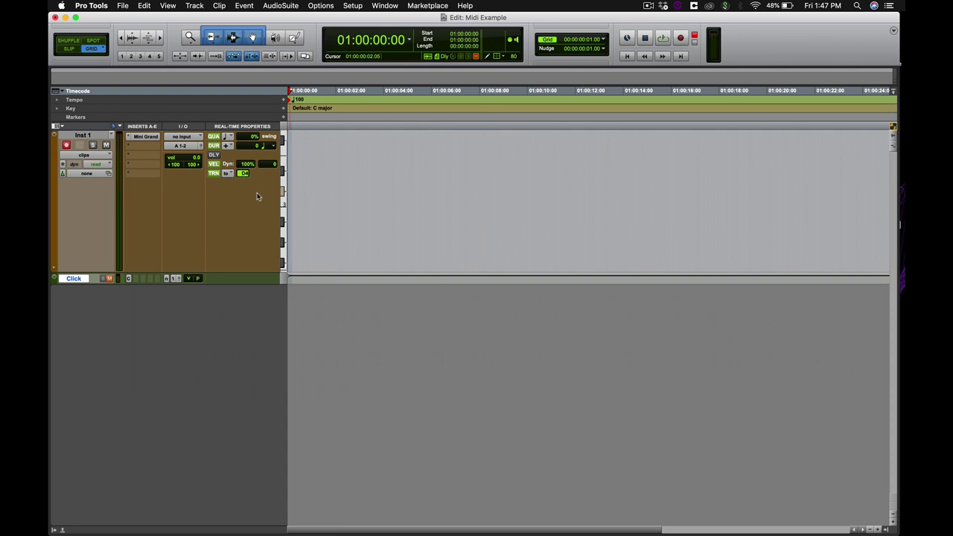
key(Return)
Record a new MIDI take, clip Inst 1-03, on Inst 1 and enable the velocity real-time property.
click(679, 38)
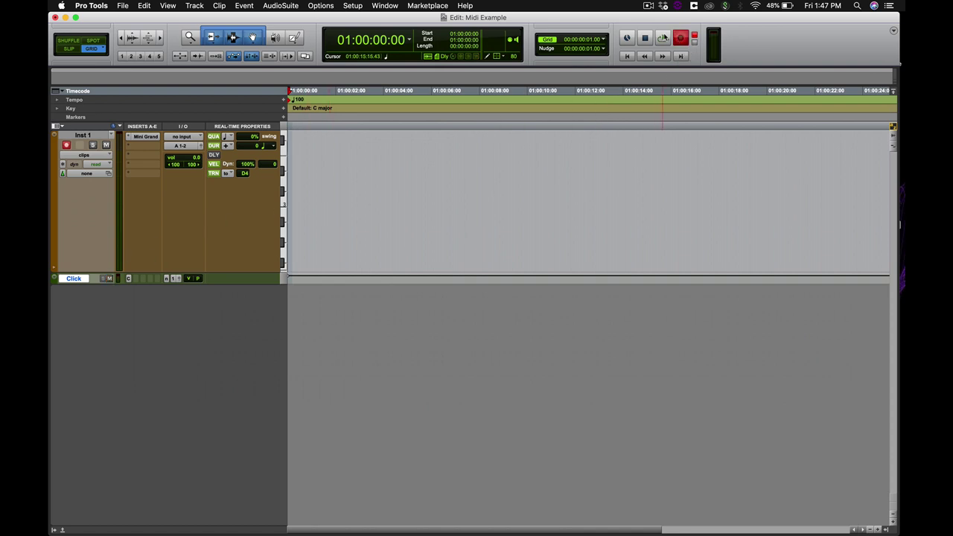
click(663, 37)
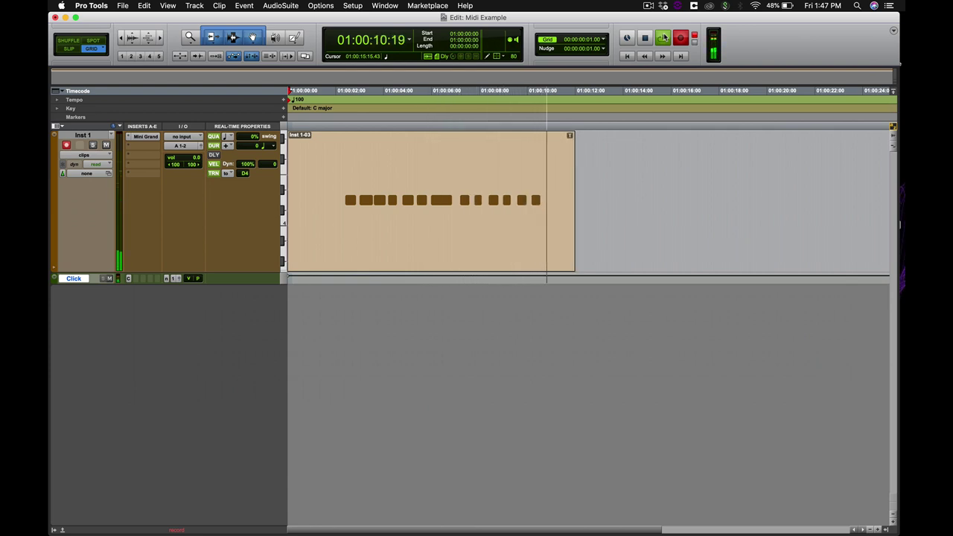
key(space)
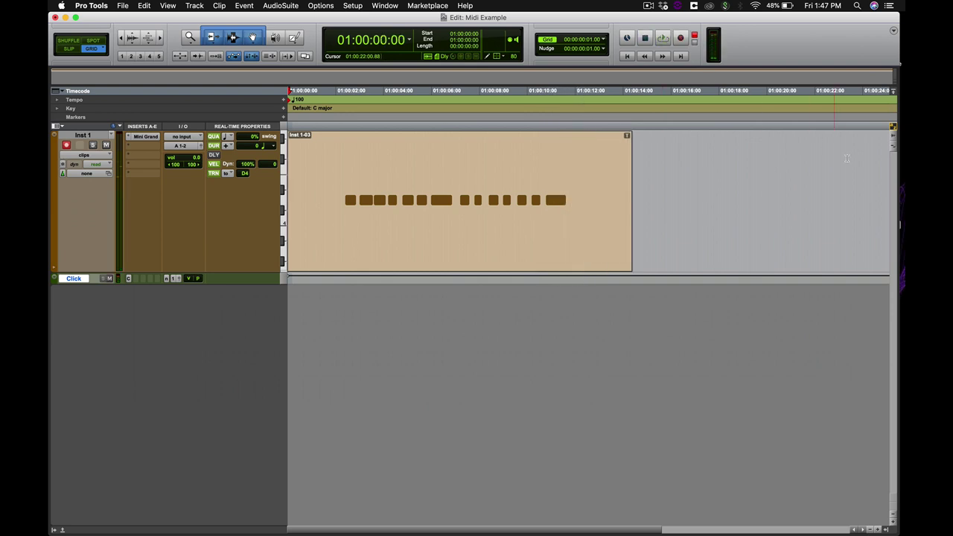
click(214, 165)
Toggle real-time transpose off, on, and off again to compare the pitches.
click(214, 173)
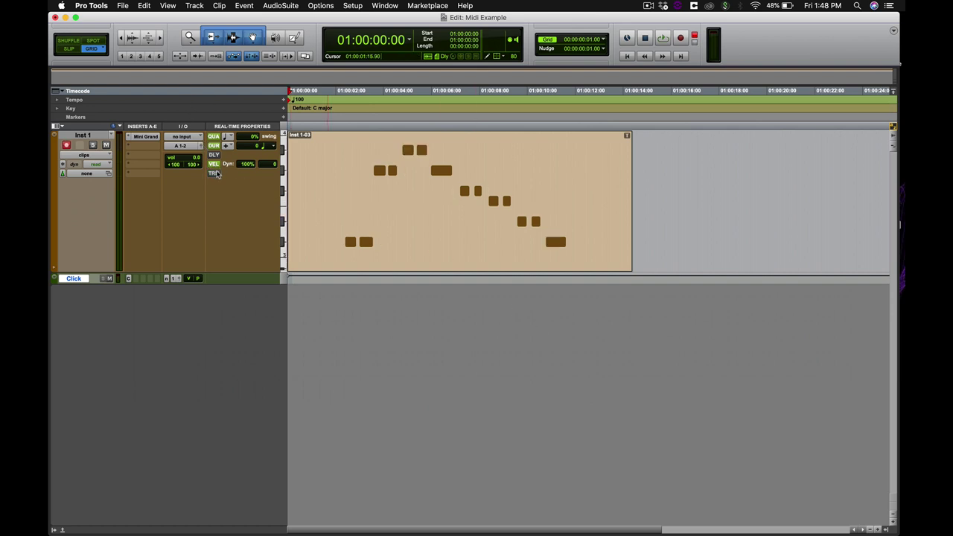
click(215, 174)
click(215, 174)
Play the melody back from 01:00:02:05, then stop playback.
click(341, 91)
key(space)
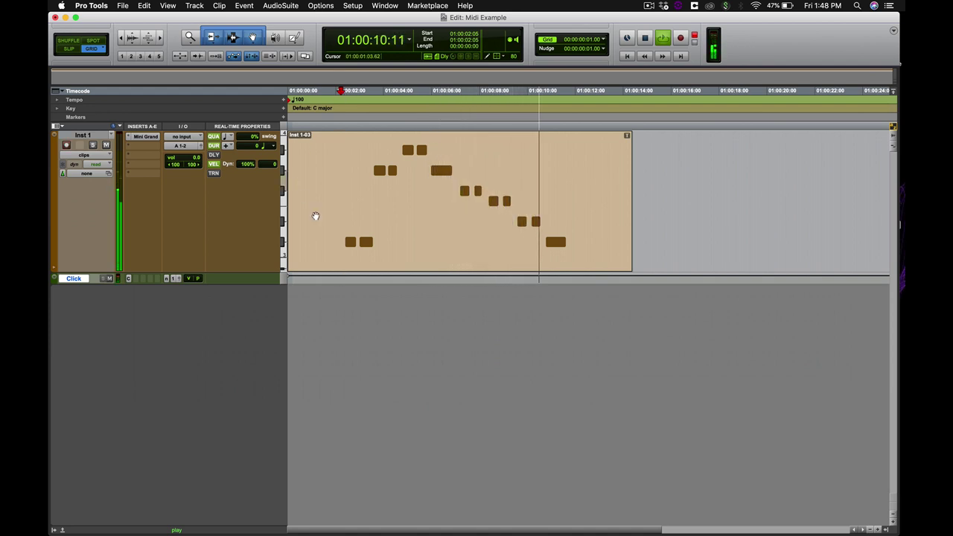
key(space)
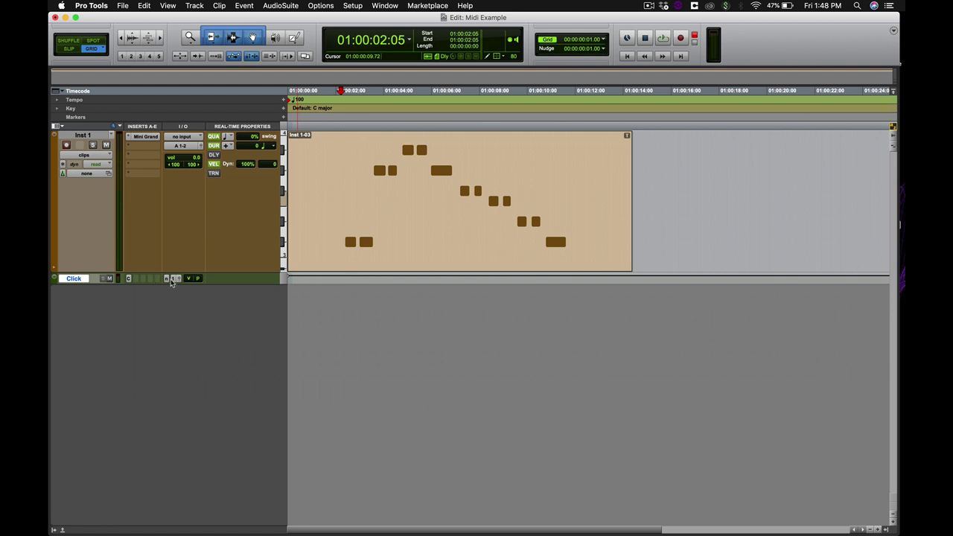
Mute the Click track and replace Mini Grand with the Vacuum synth on Inst 1.
click(108, 278)
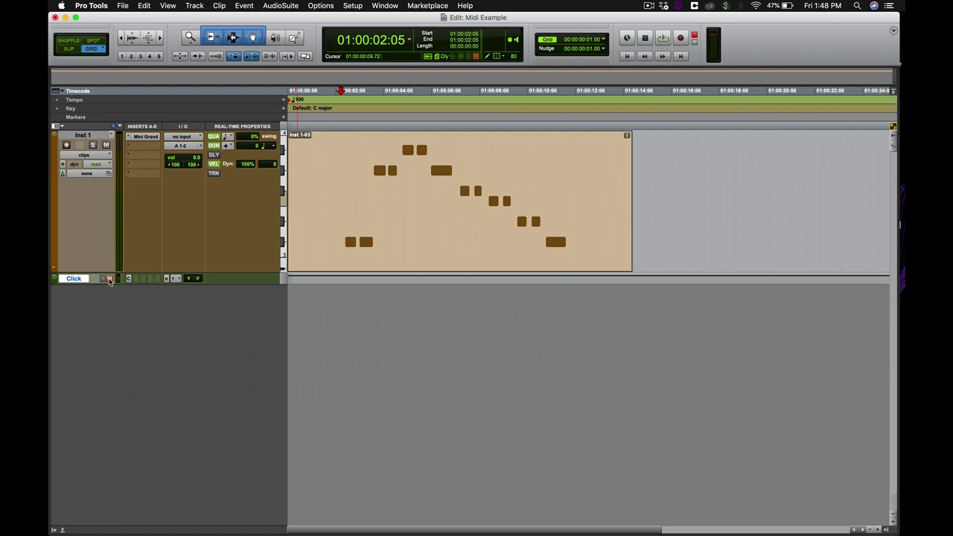
click(134, 137)
mouse_move(171, 136)
mouse_move(260, 226)
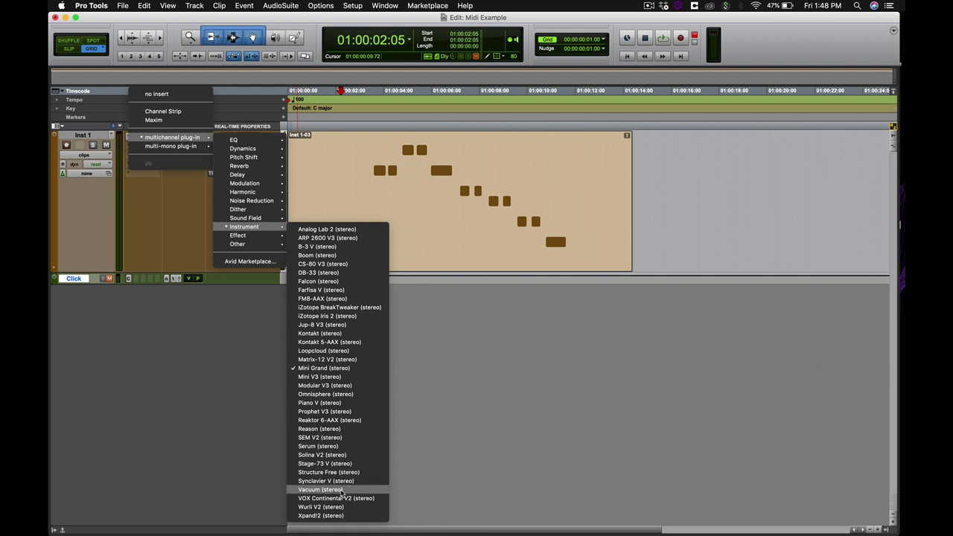
key(Escape)
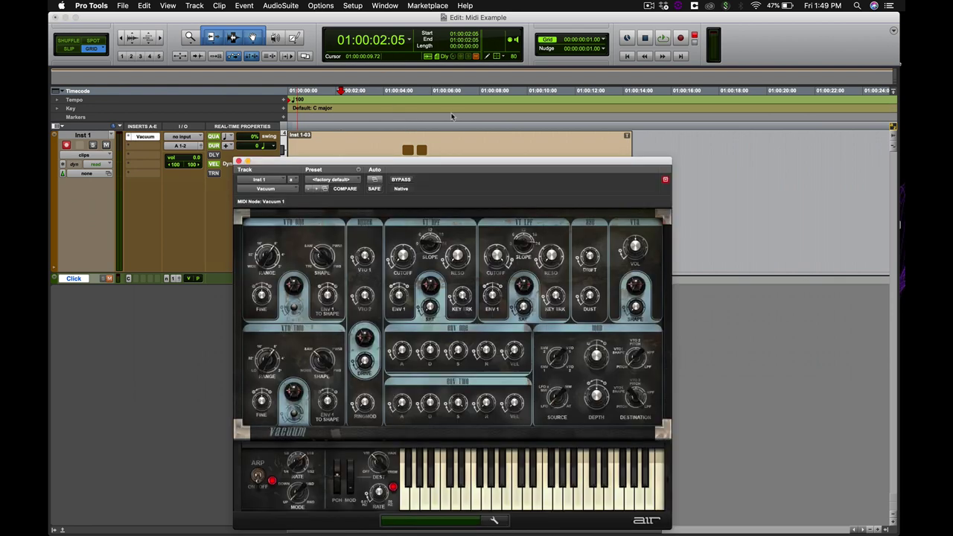
Load the Leads preset 34 Weird Valve Lead into Vacuum.
drag(441, 165, 500, 86)
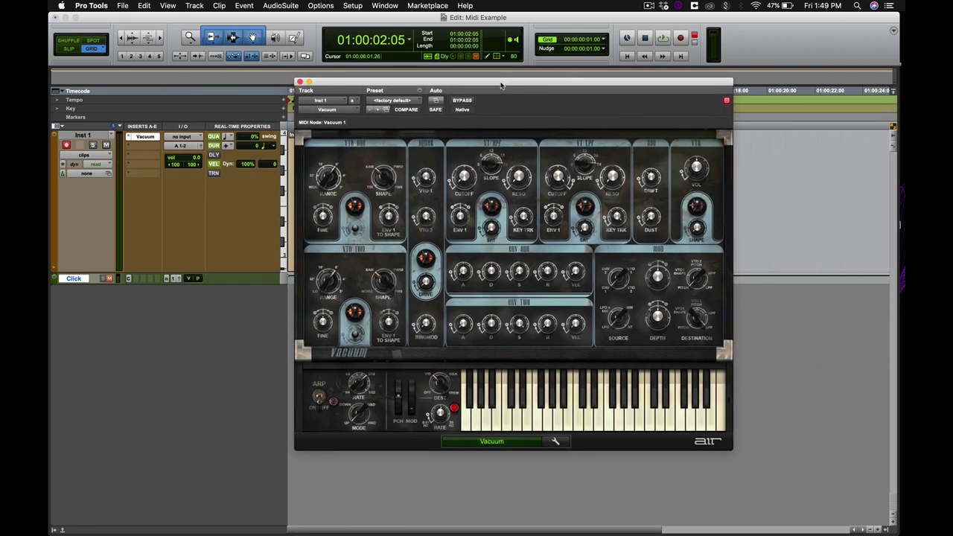
click(399, 101)
mouse_move(402, 49)
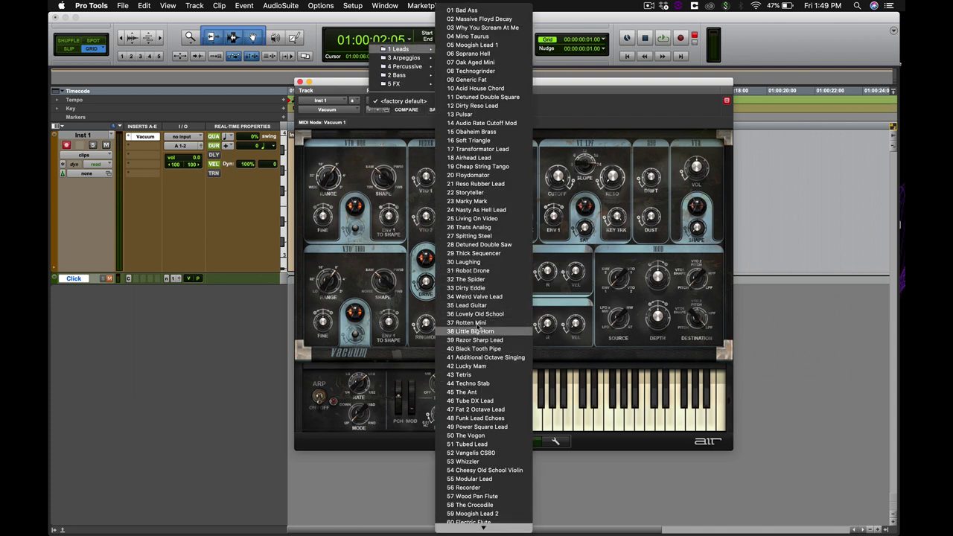
click(475, 297)
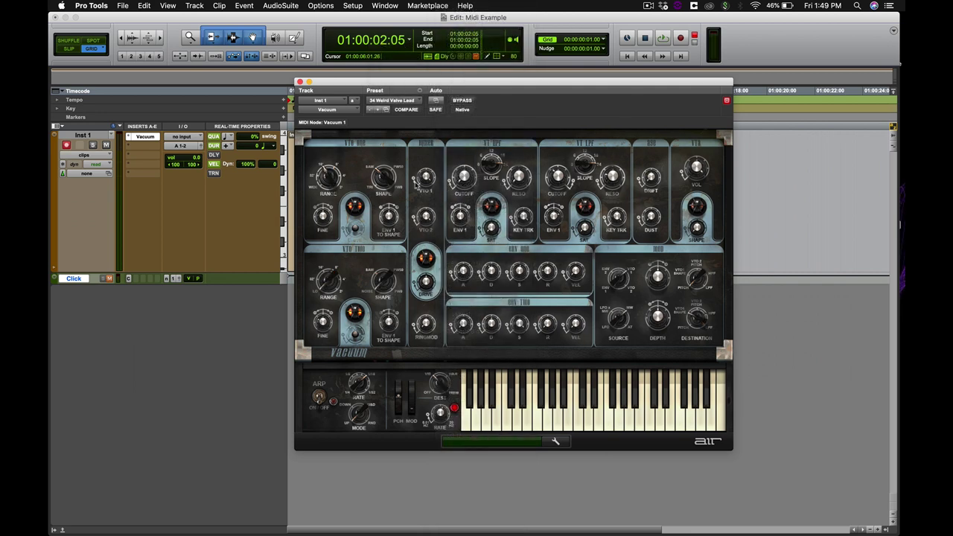
Play back the melody with the 34 Weird Valve Lead sound.
click(300, 83)
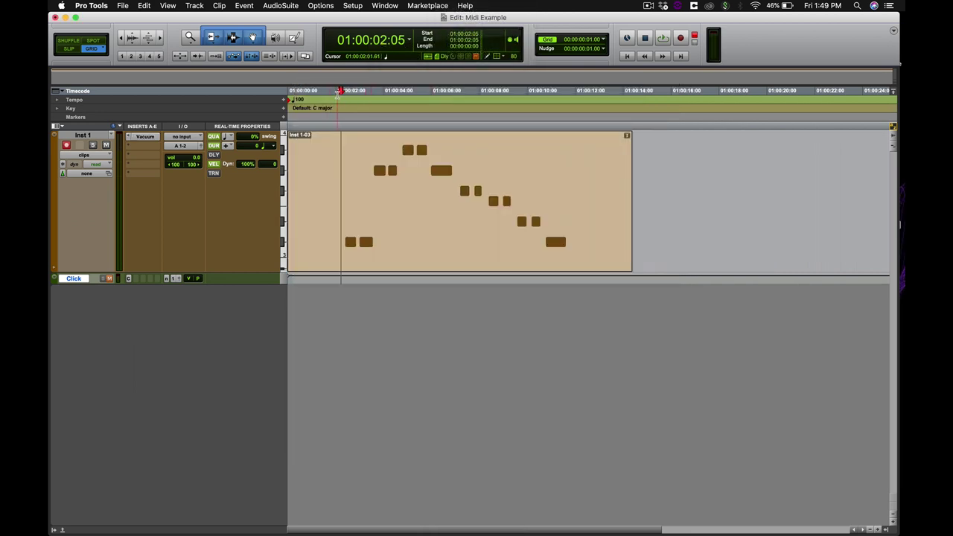
key(space)
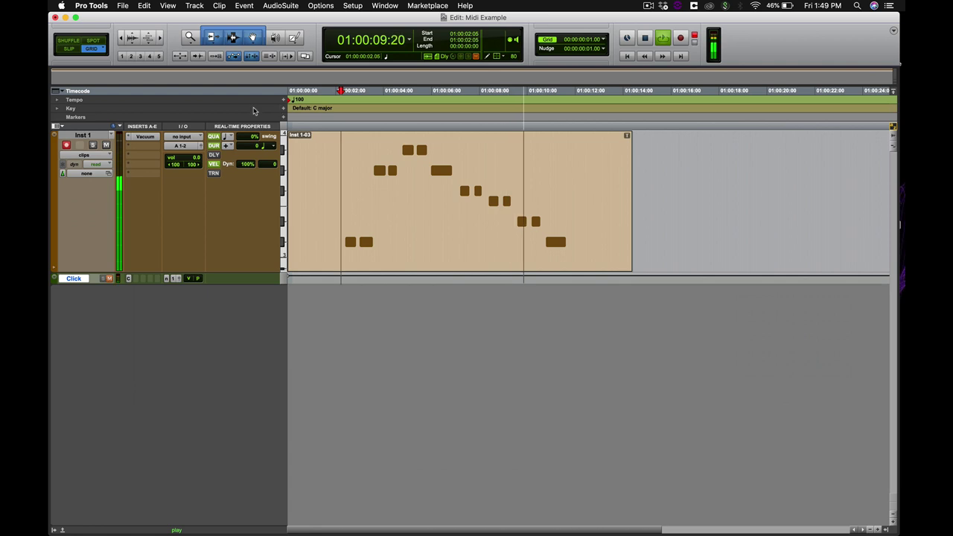
key(space)
Select the melody from 01:00:03:15 to 01:00:10:12 and loop it playing.
click(145, 137)
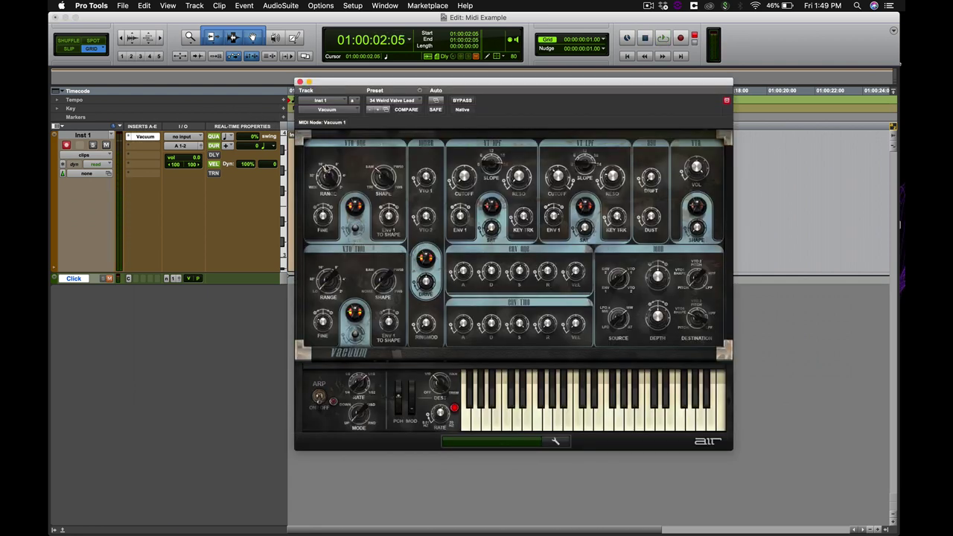
click(377, 111)
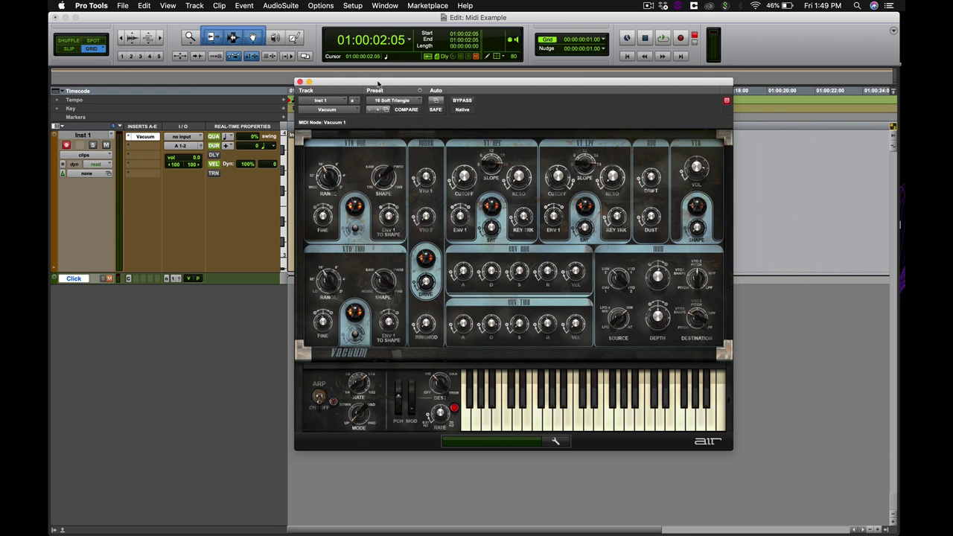
drag(377, 81, 374, 231)
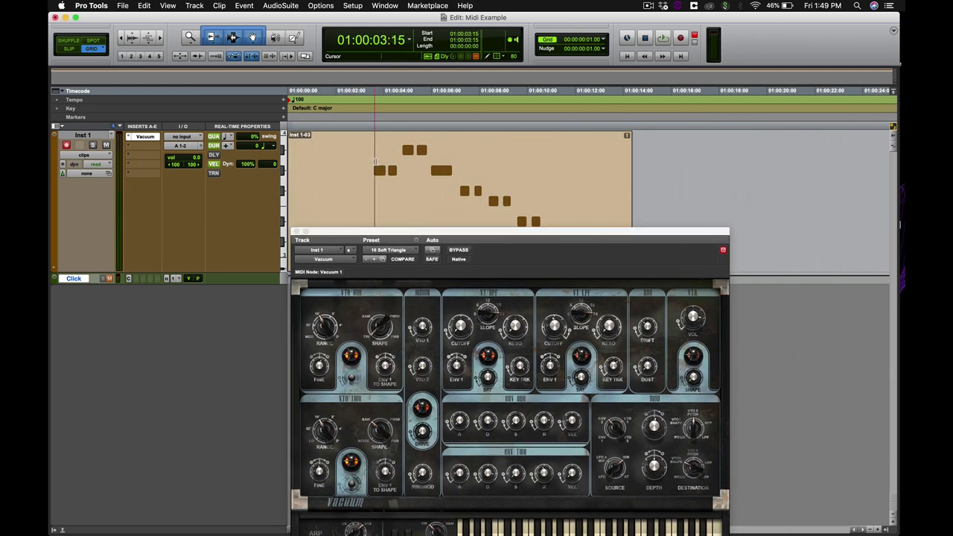
drag(387, 162, 539, 202)
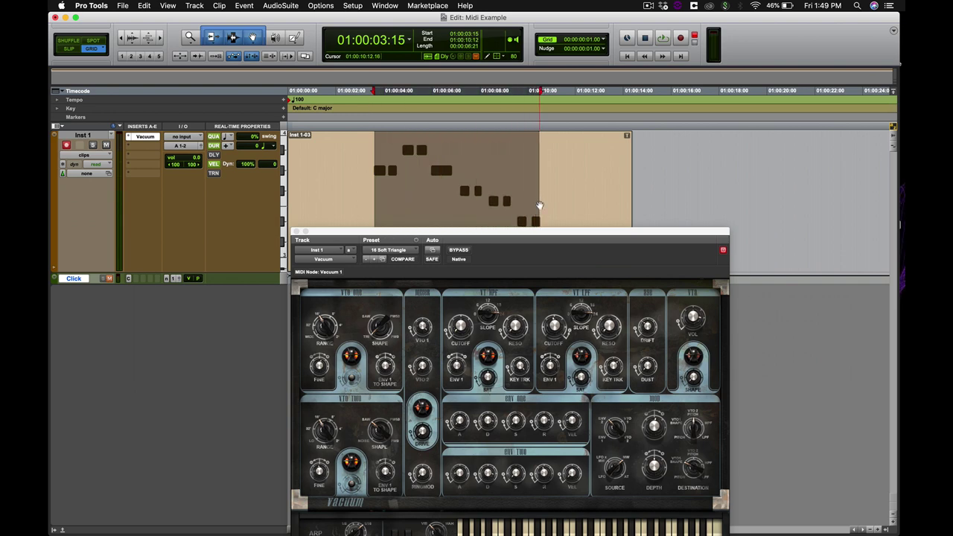
key(space)
drag(431, 240, 421, 172)
Audition 18 Airhead Lead, 06 Soprano Heli and 53 Whizzler, stopping on 09 Generic Fat.
click(365, 191)
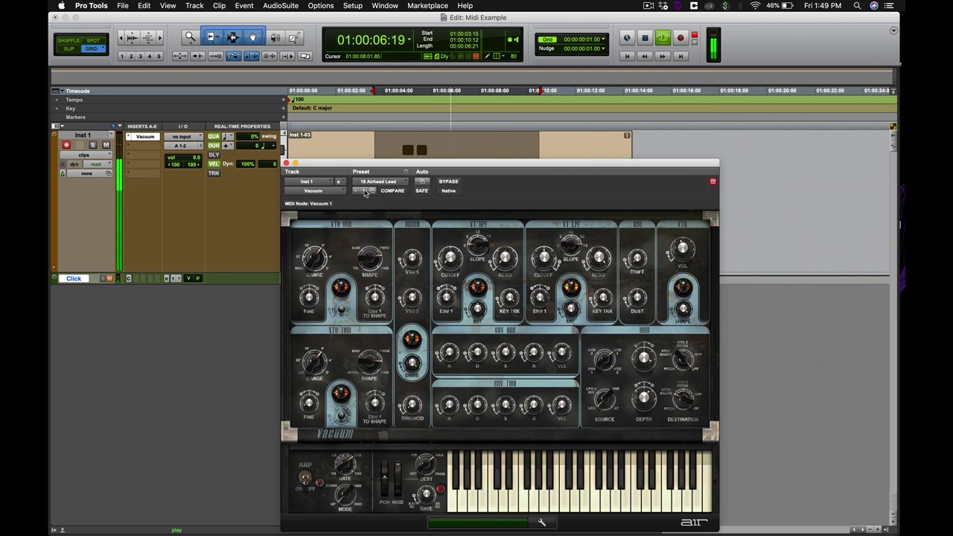
click(366, 191)
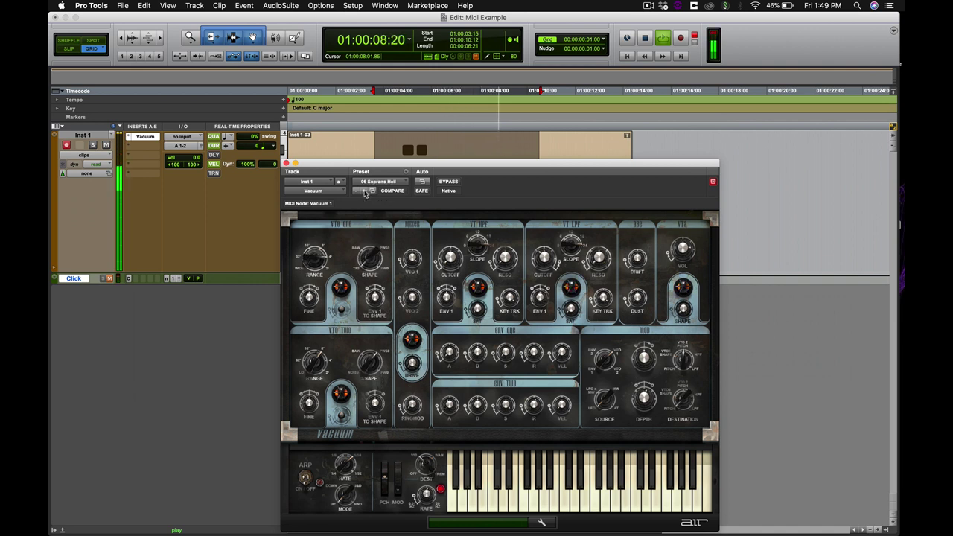
click(366, 191)
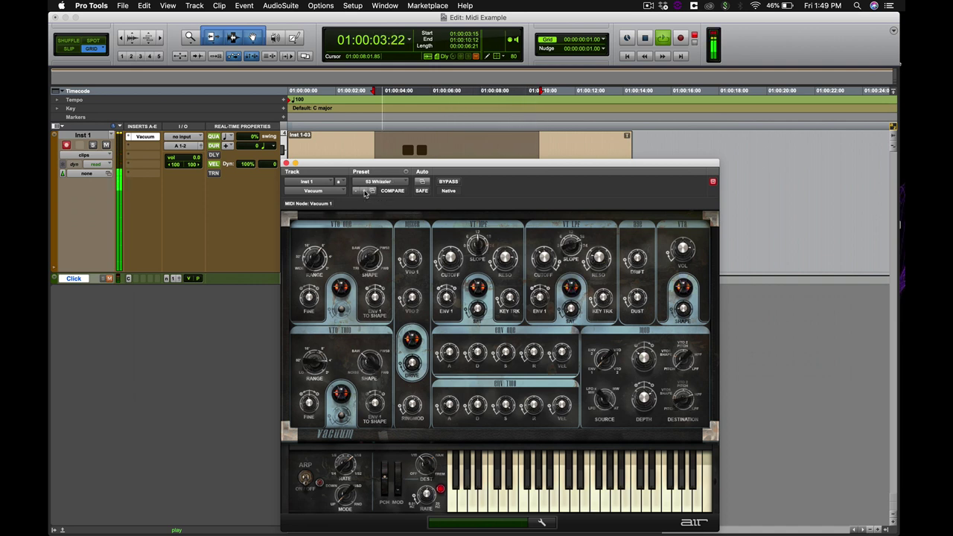
click(365, 192)
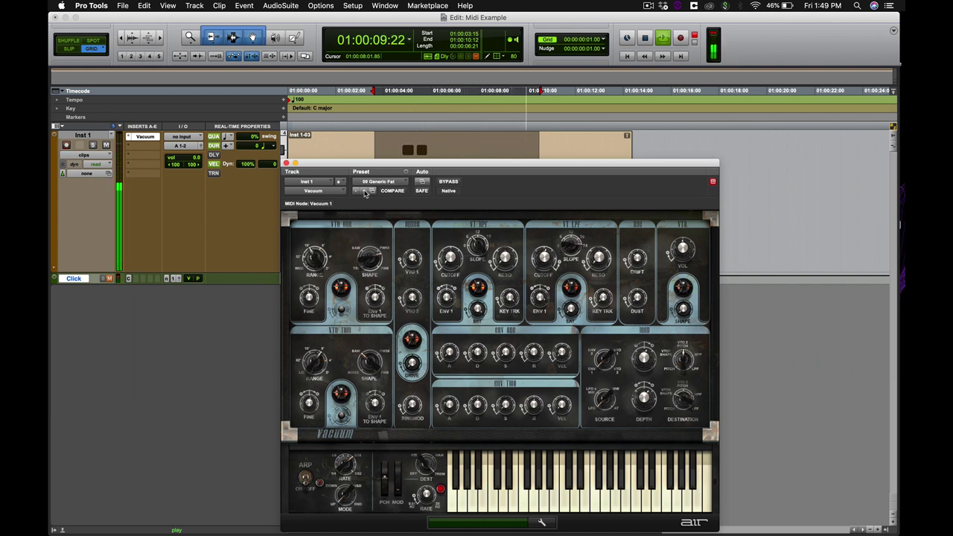
key(space)
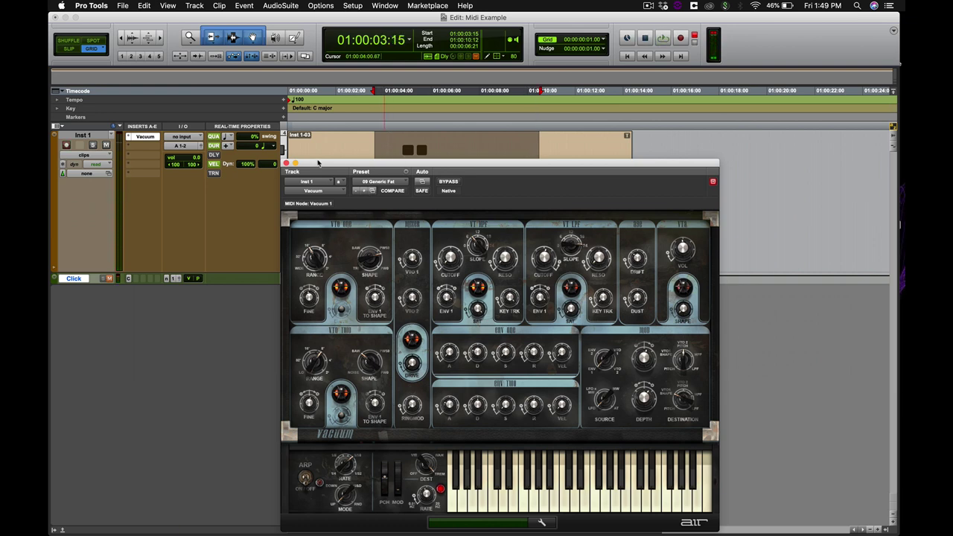
drag(312, 164, 392, 147)
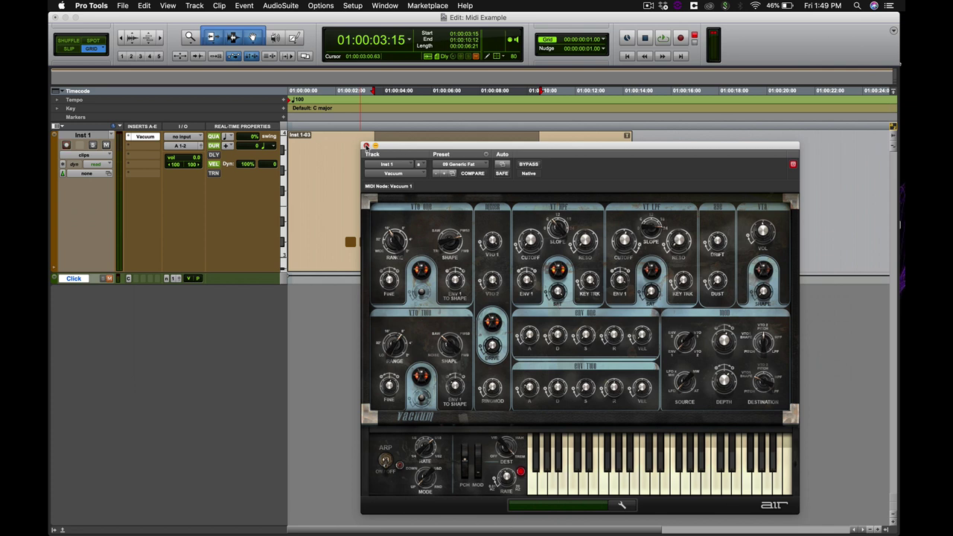
Close the Vacuum window to reveal Inst 1's clip Inst 1-03 in the edit window.
click(365, 145)
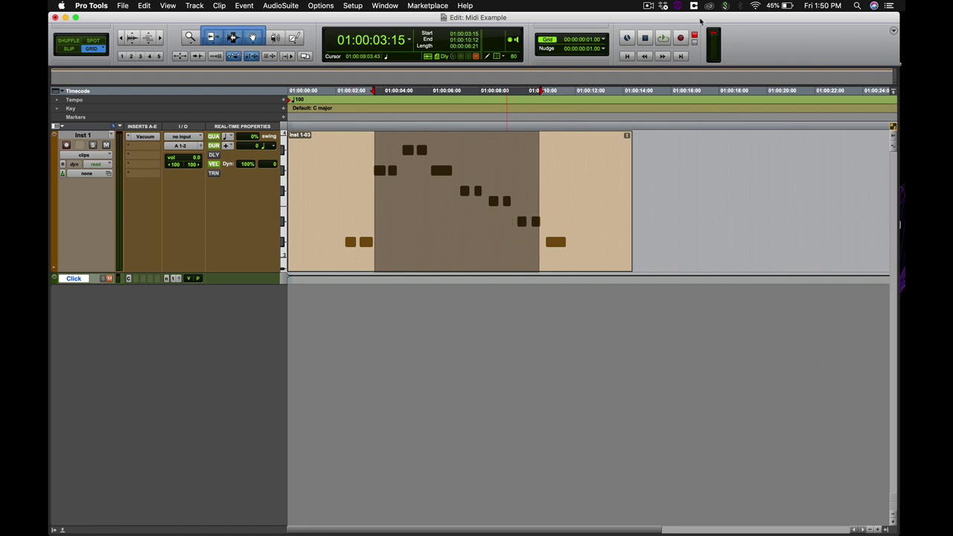
click(648, 6)
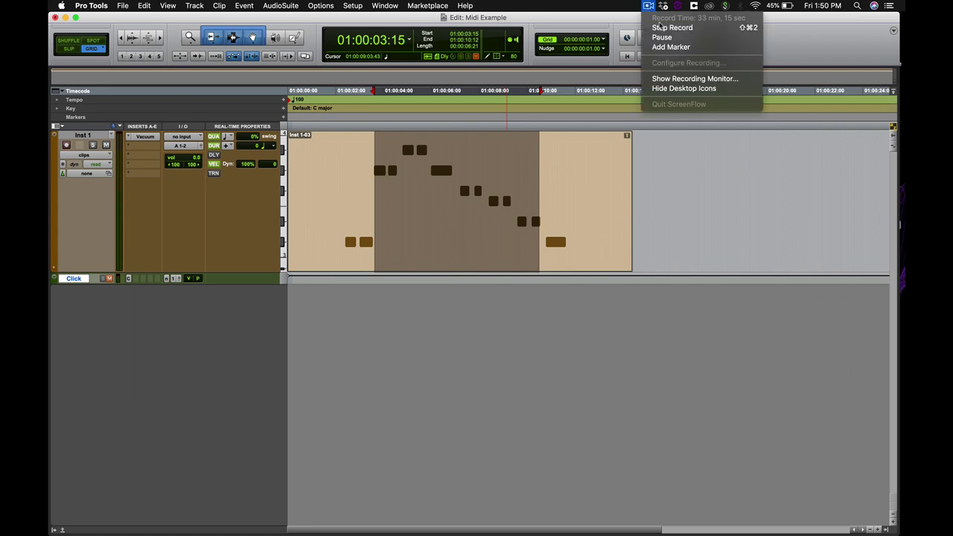